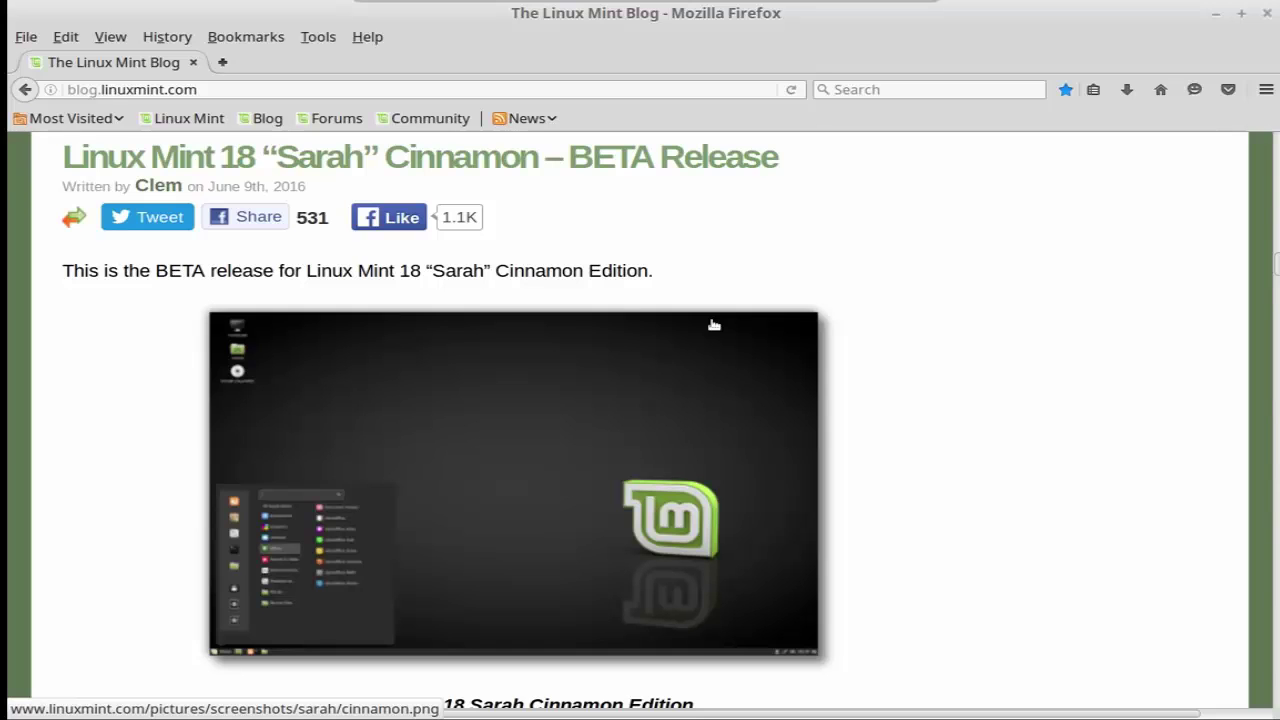
# Step: Read the Linux Mint 18 "Sarah" Cinnamon BETA post through its system requirements, upgrade notes, bug reports and download links, then close the browser
pyautogui.scroll(-5, 714, 323)
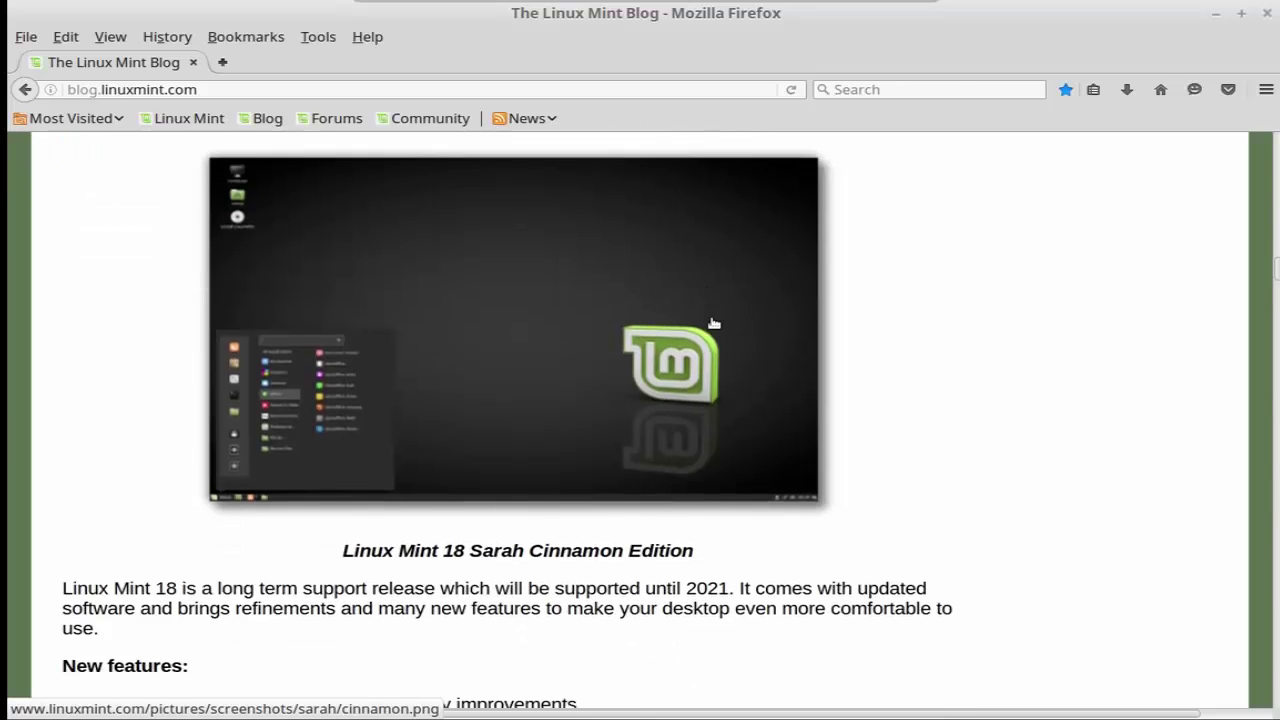
pyautogui.scroll(-1, 714, 323)
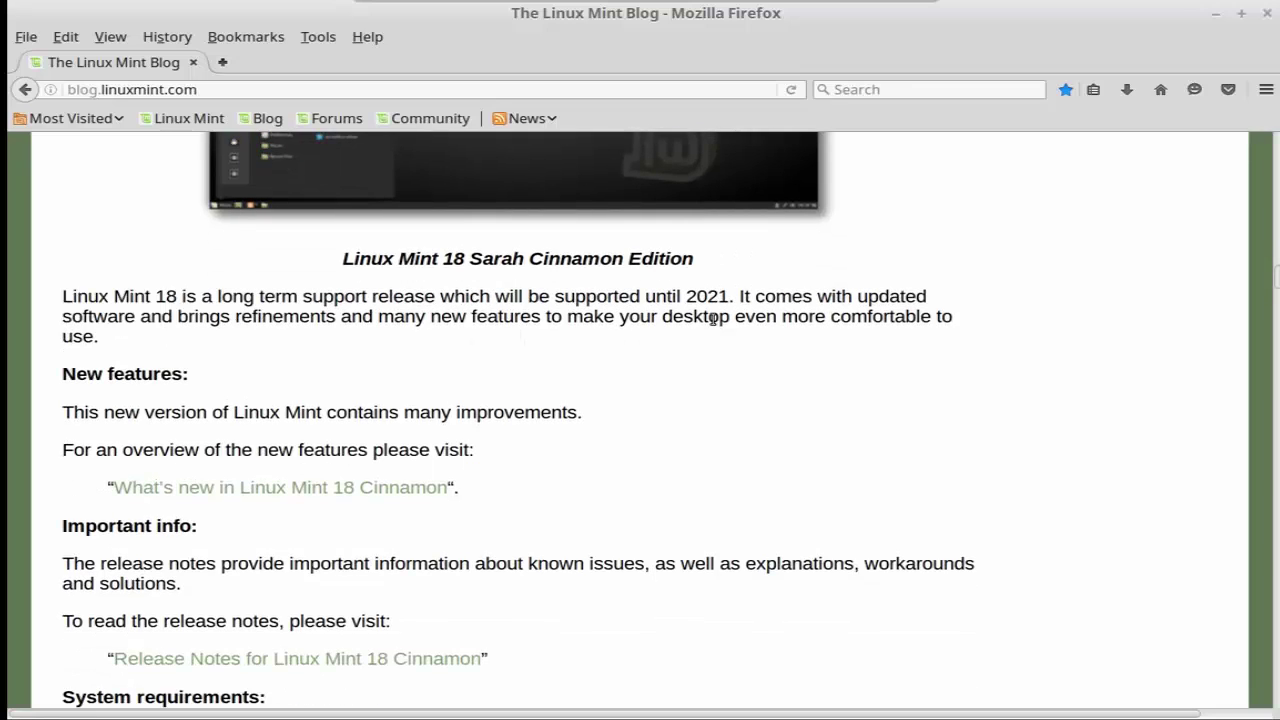
pyautogui.scroll(-5, 714, 318)
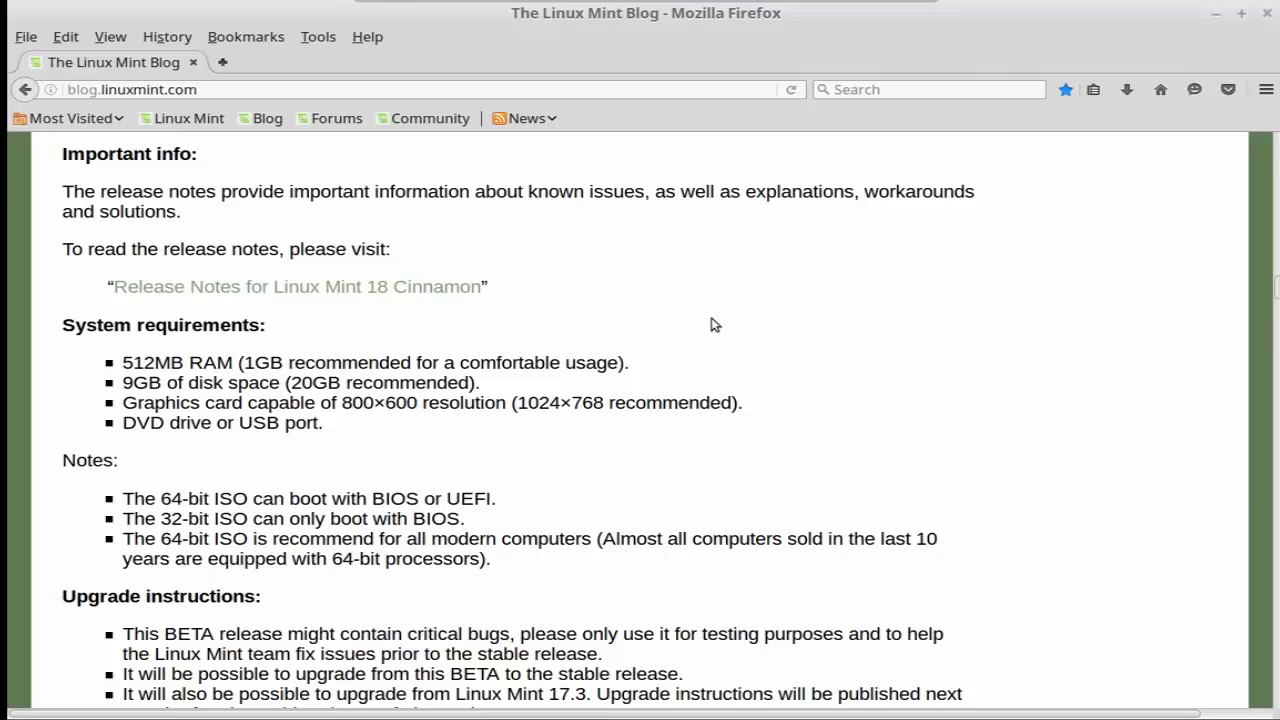
pyautogui.scroll(-5, 714, 324)
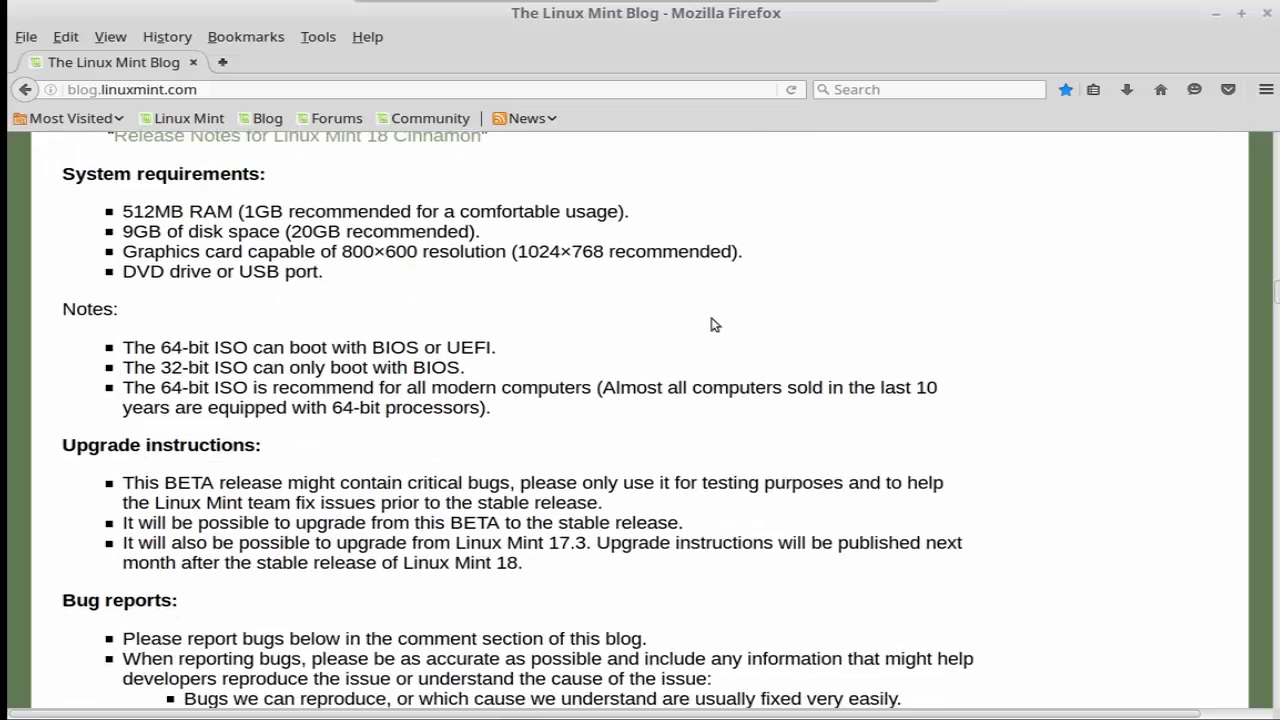
pyautogui.scroll(-2, 714, 320)
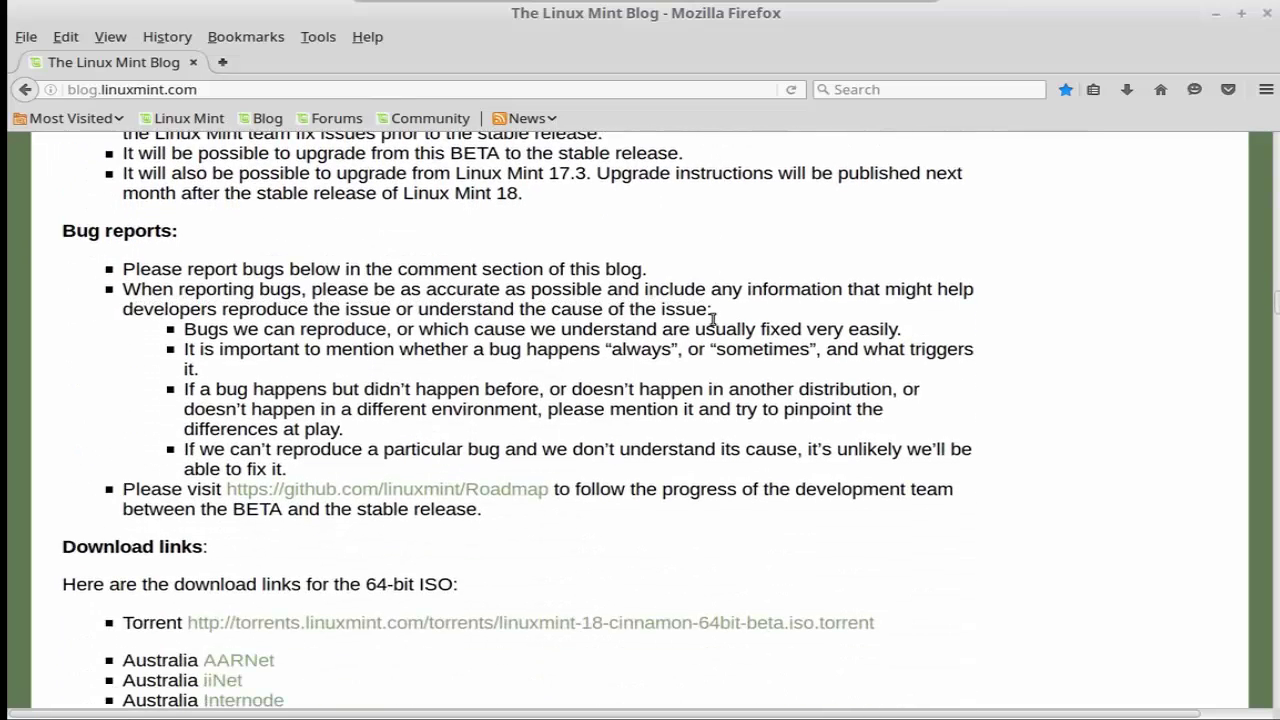
pyautogui.scroll(3, 714, 320)
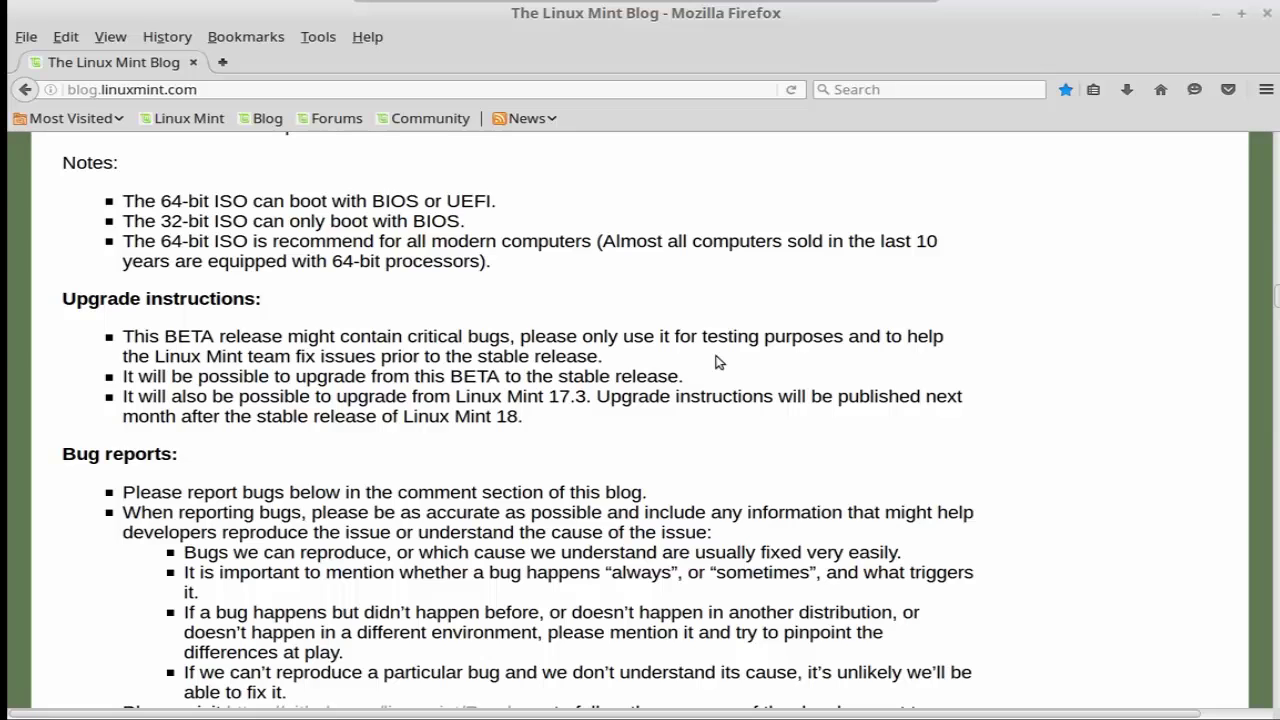
pyautogui.scroll(-2, 719, 362)
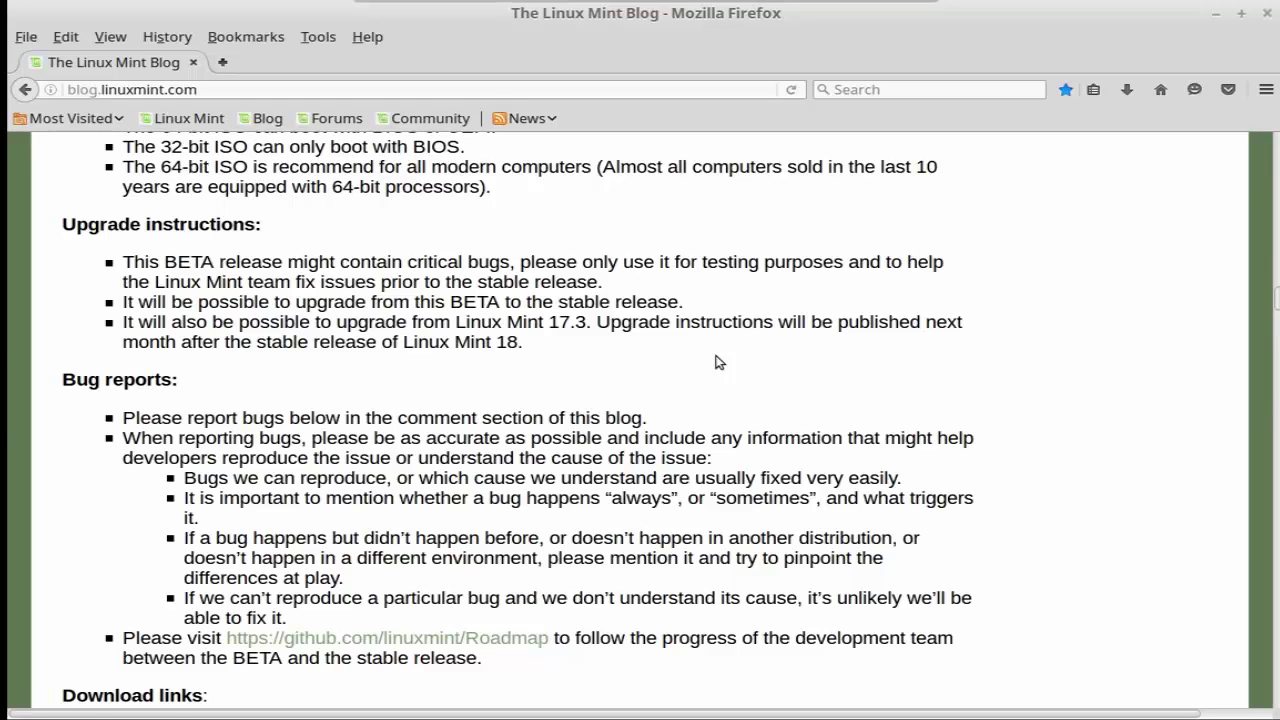
pyautogui.scroll(-5, 716, 362)
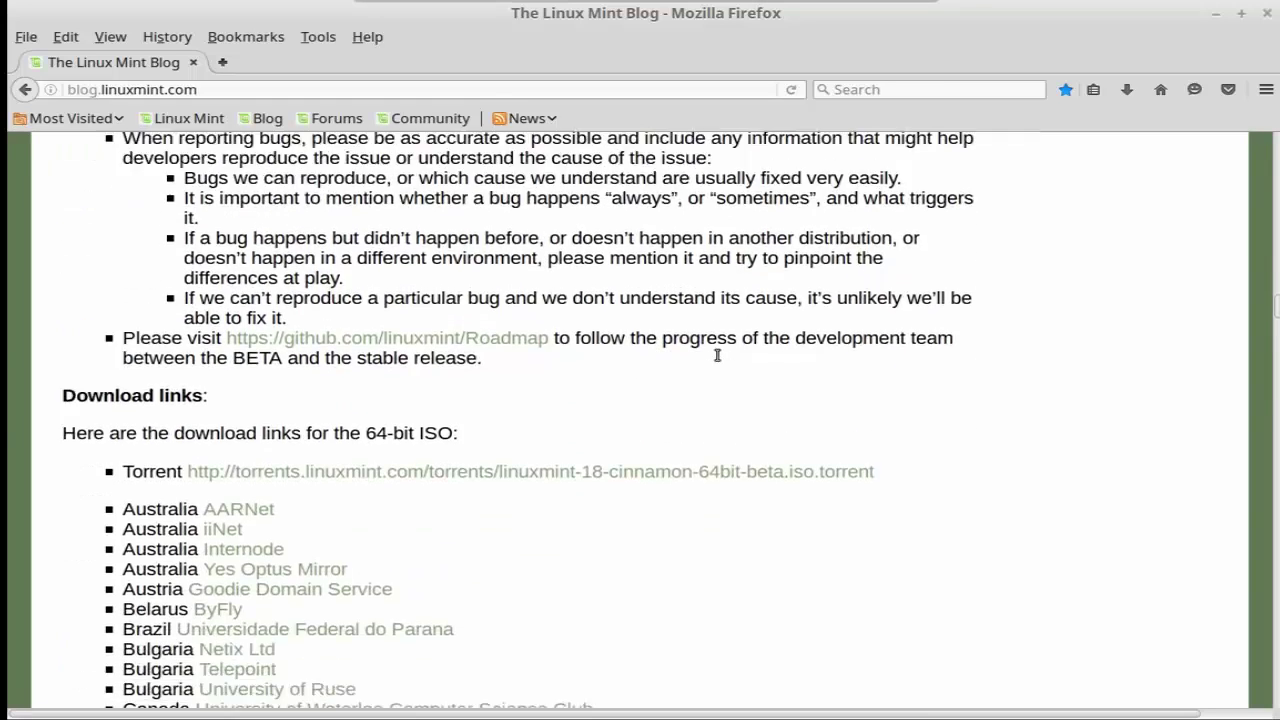
pyautogui.scroll(-6, 717, 355)
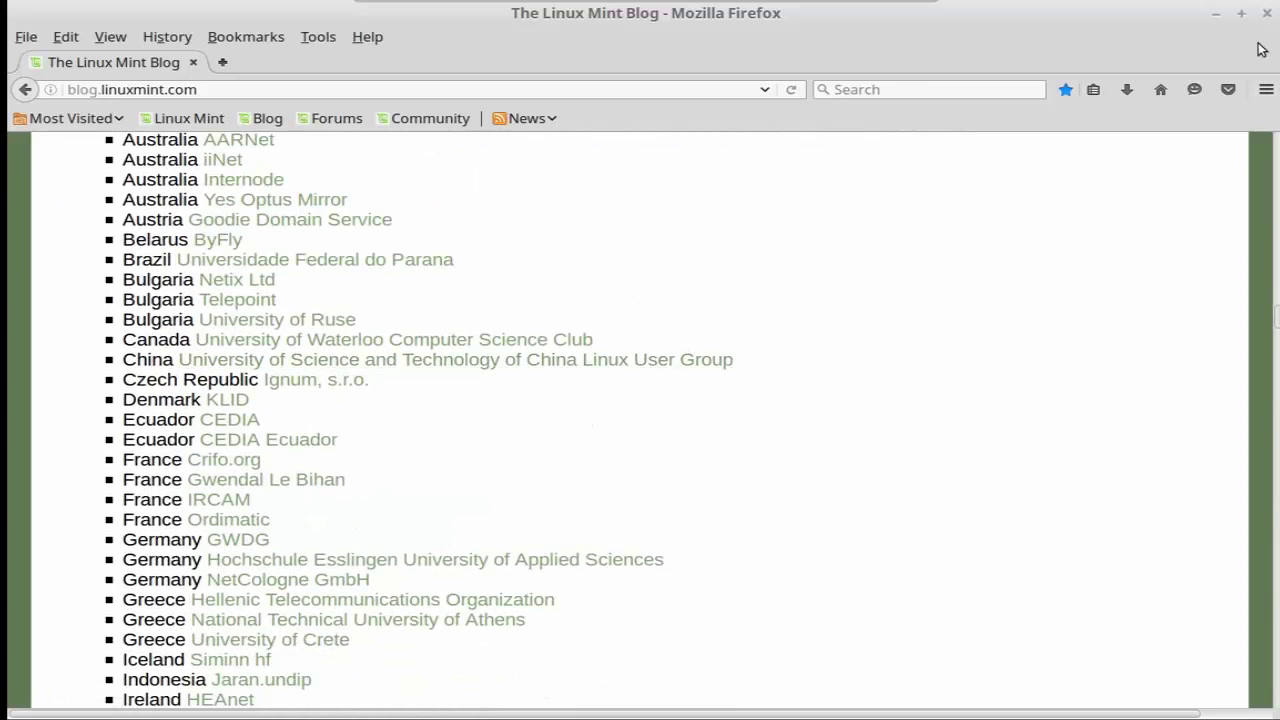
pyautogui.click(1267, 13)
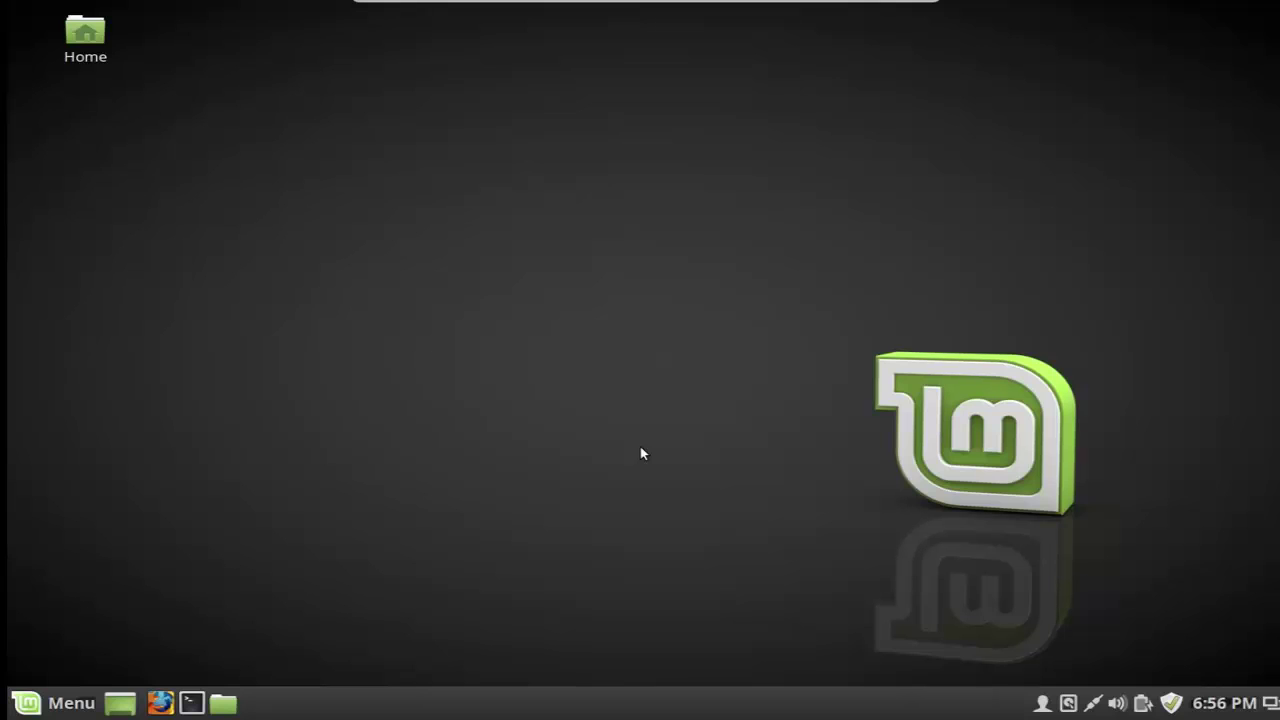
pyautogui.click(10, 708)
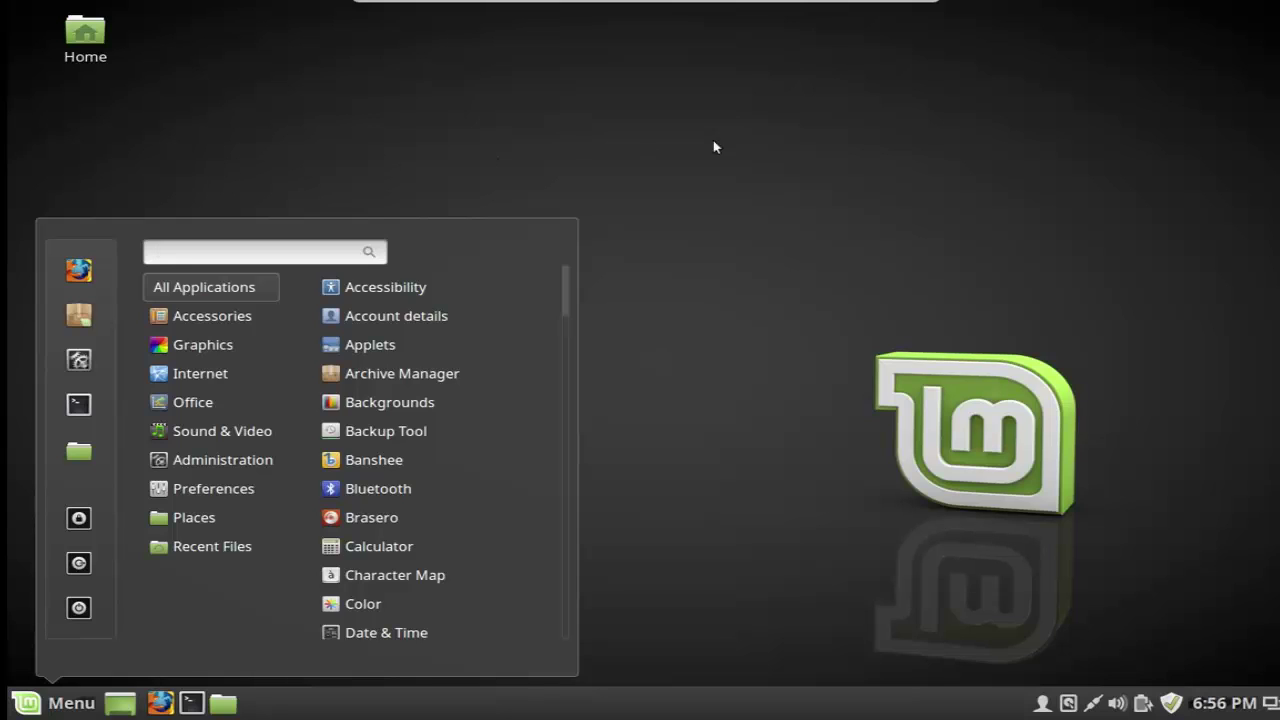
pyautogui.click(903, 303)
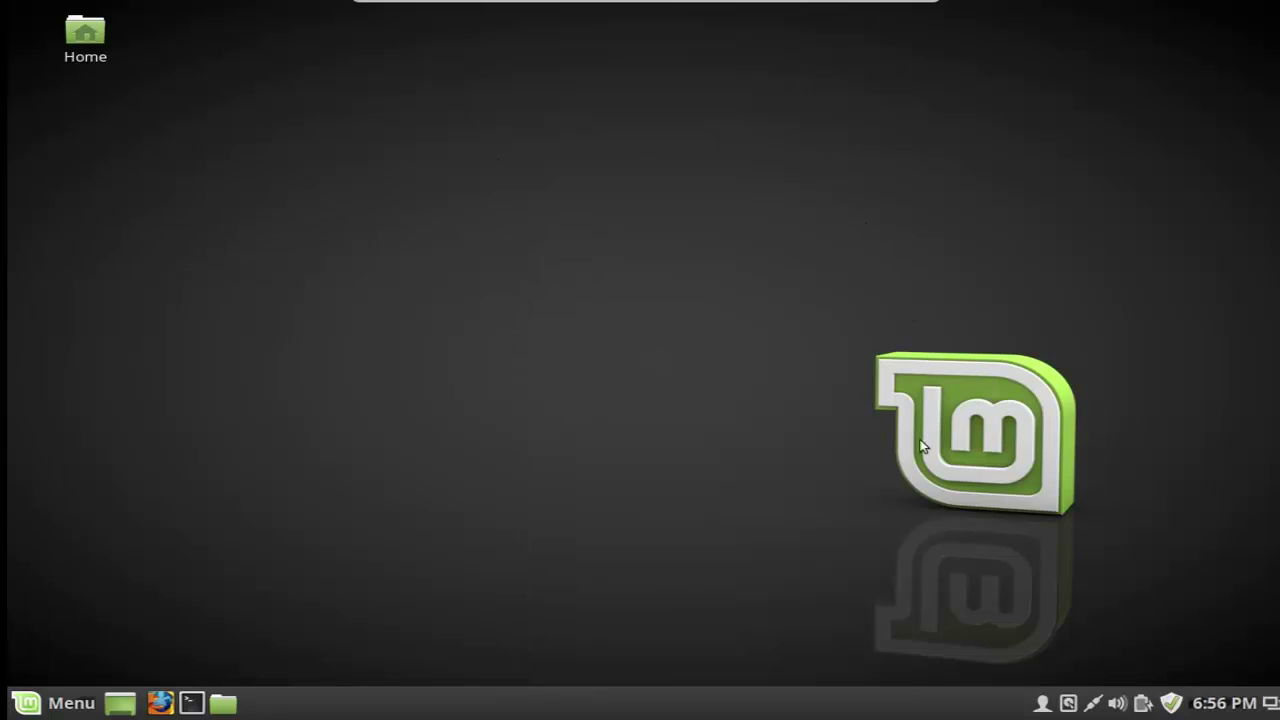
# Step: View the available Linux kernels in Update Manager, continuing past the caution notice, and close both windows
pyautogui.click(1169, 708)
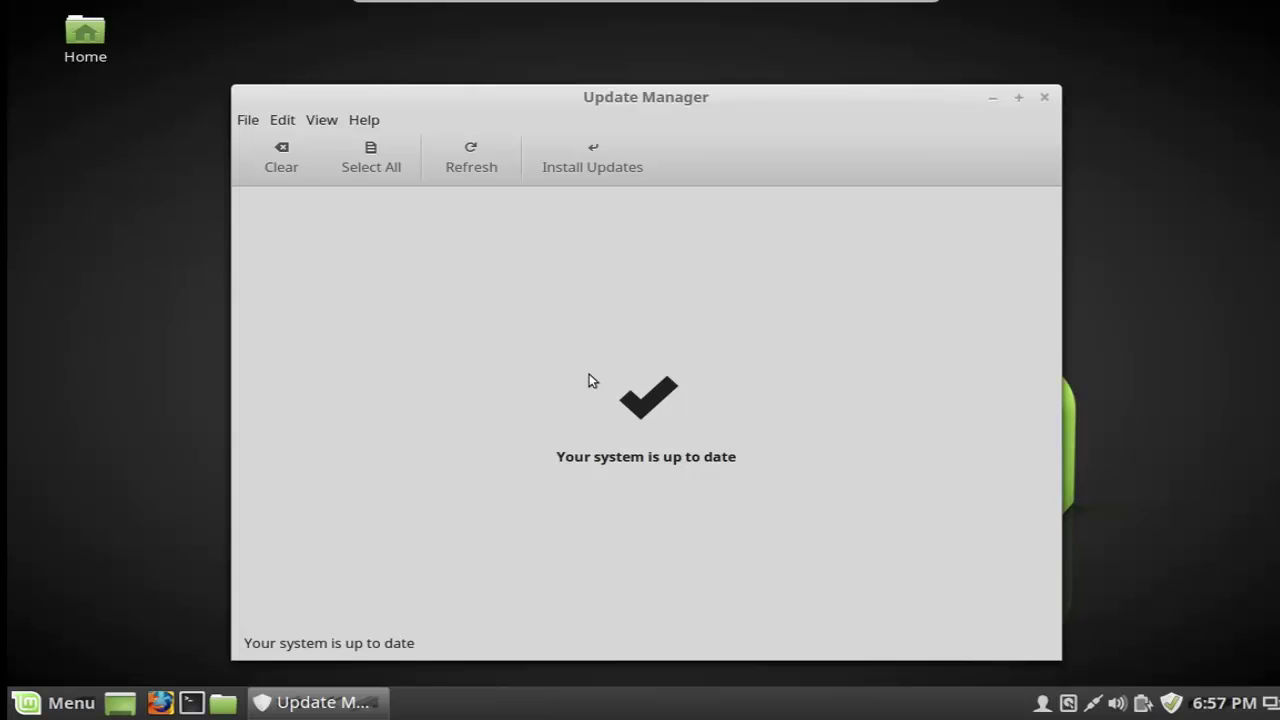
pyautogui.click(322, 121)
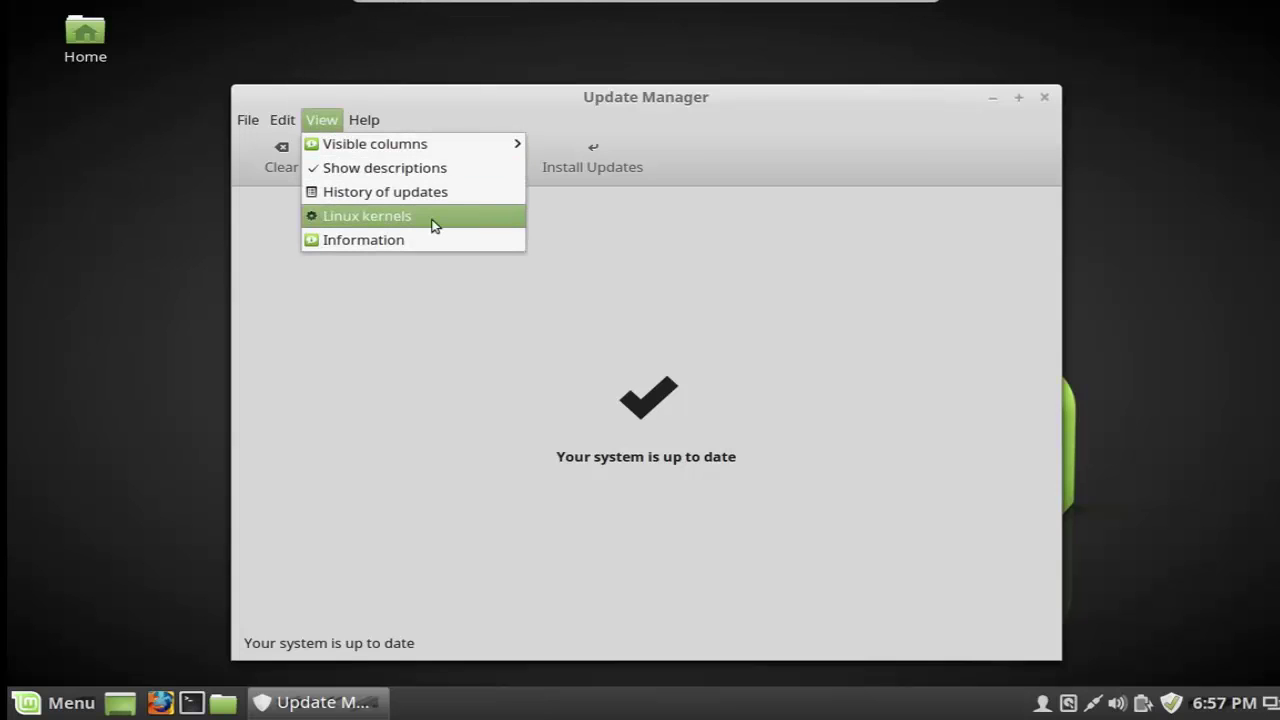
pyautogui.click(433, 217)
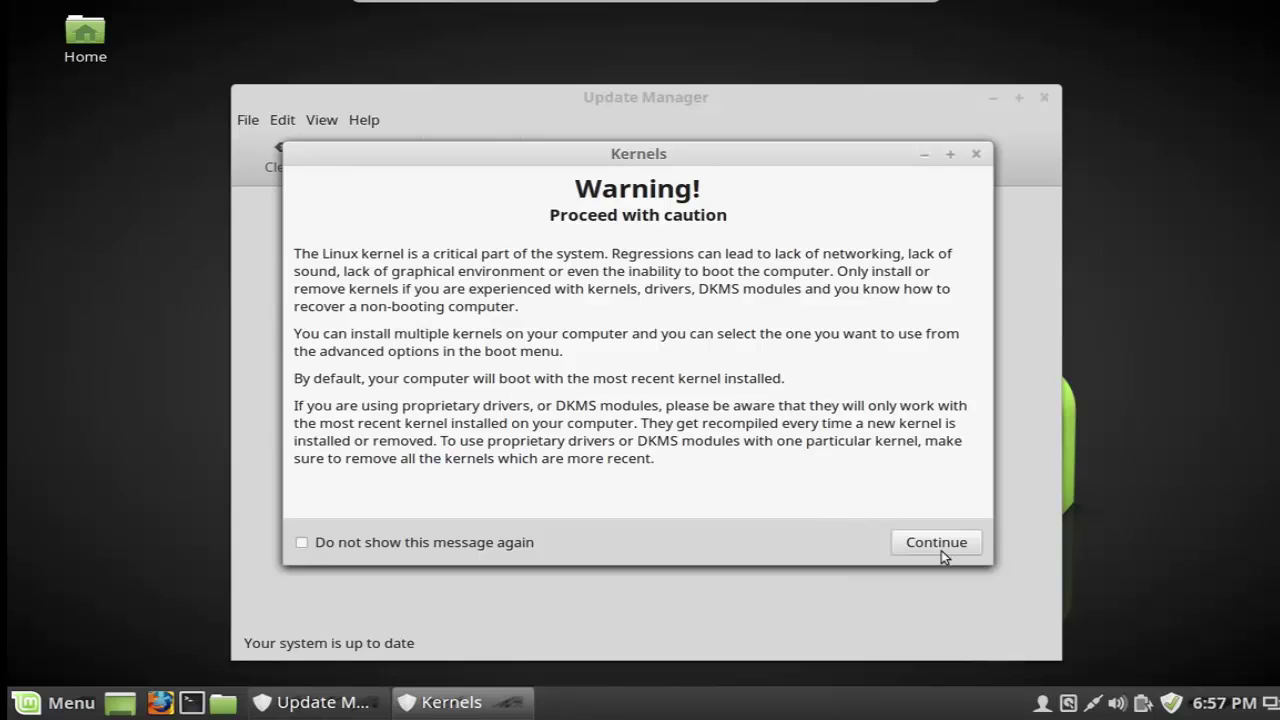
pyautogui.click(937, 543)
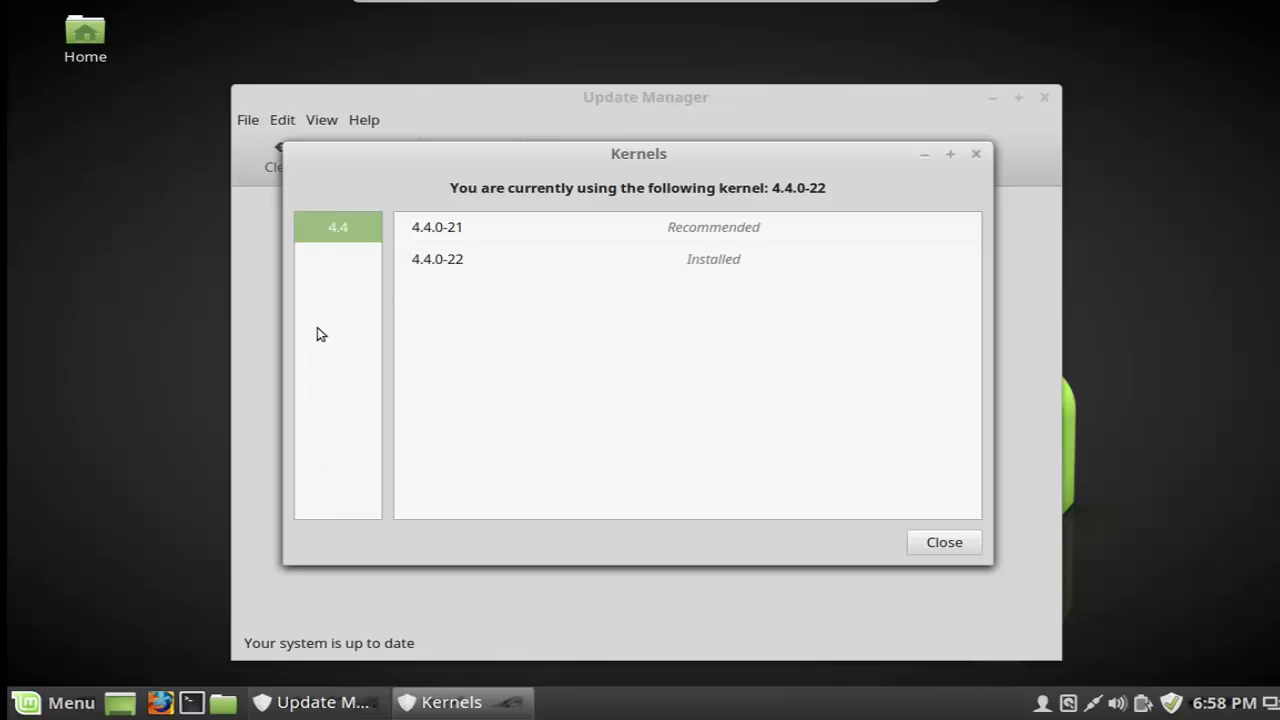
pyautogui.click(975, 153)
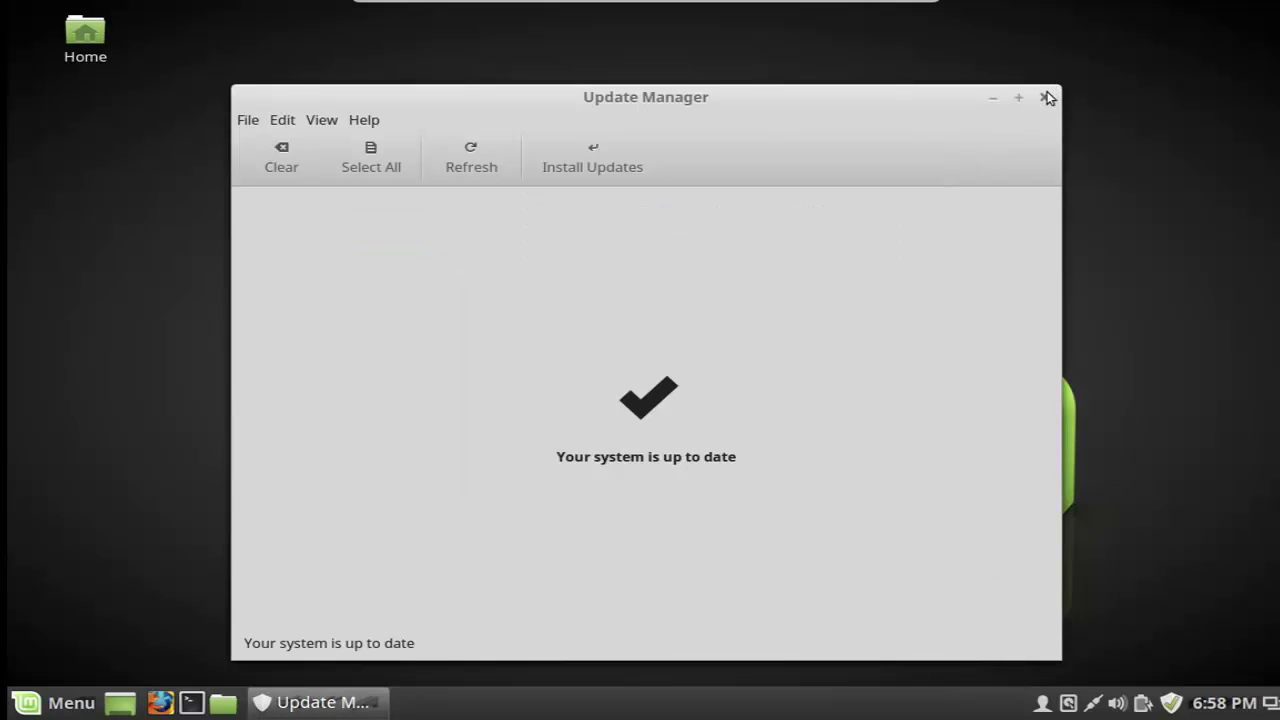
pyautogui.click(1045, 95)
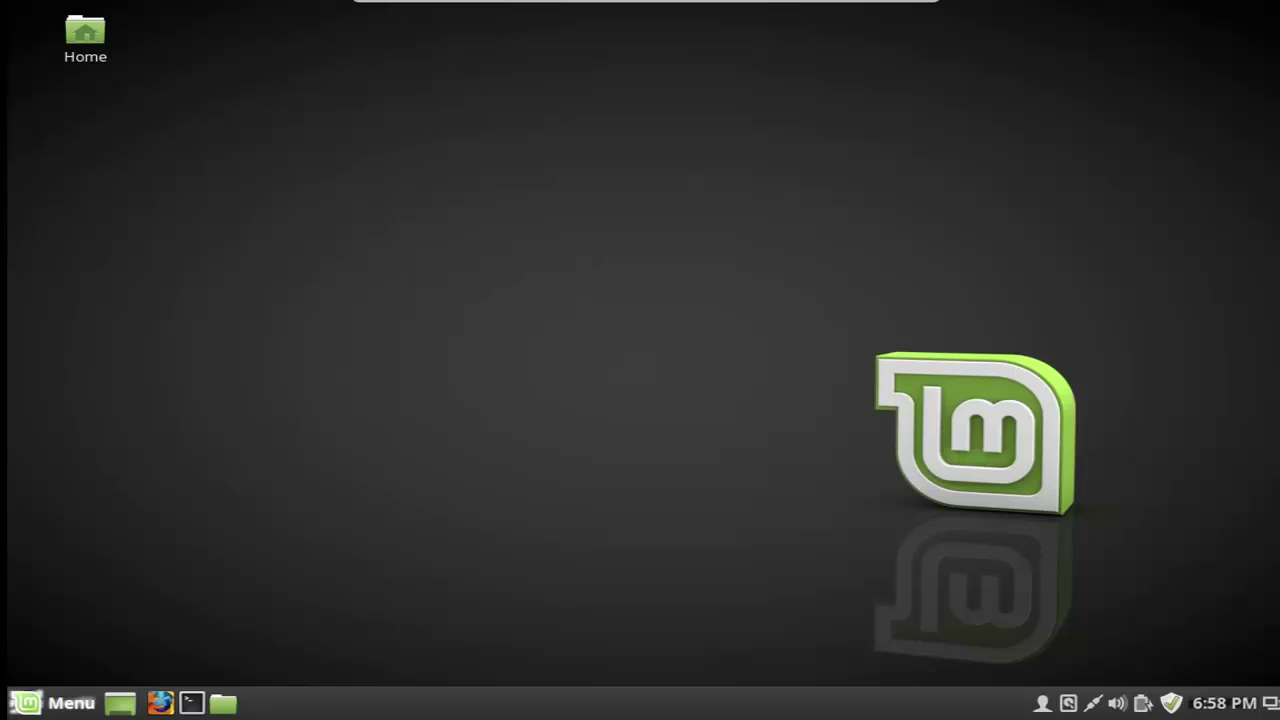
# Step: Search the installed applications for "xed" and launch the Text Editor
pyautogui.click(25, 703)
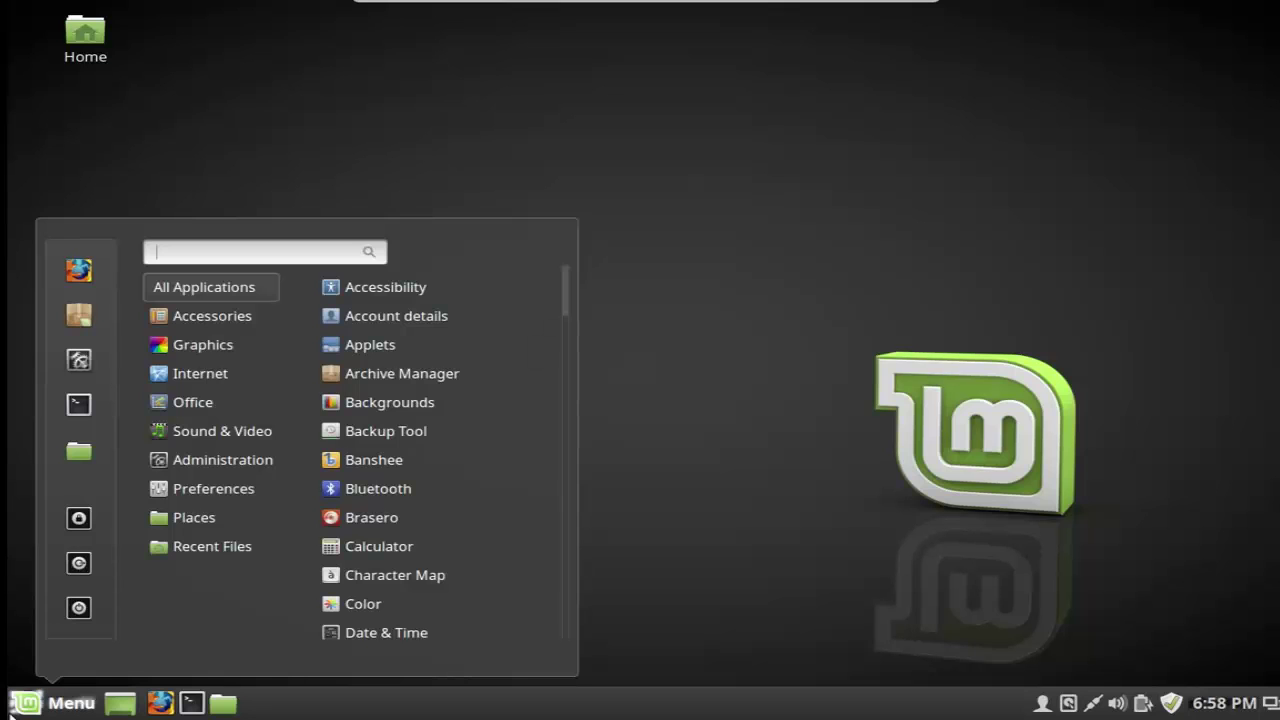
pyautogui.moveTo(246, 346)
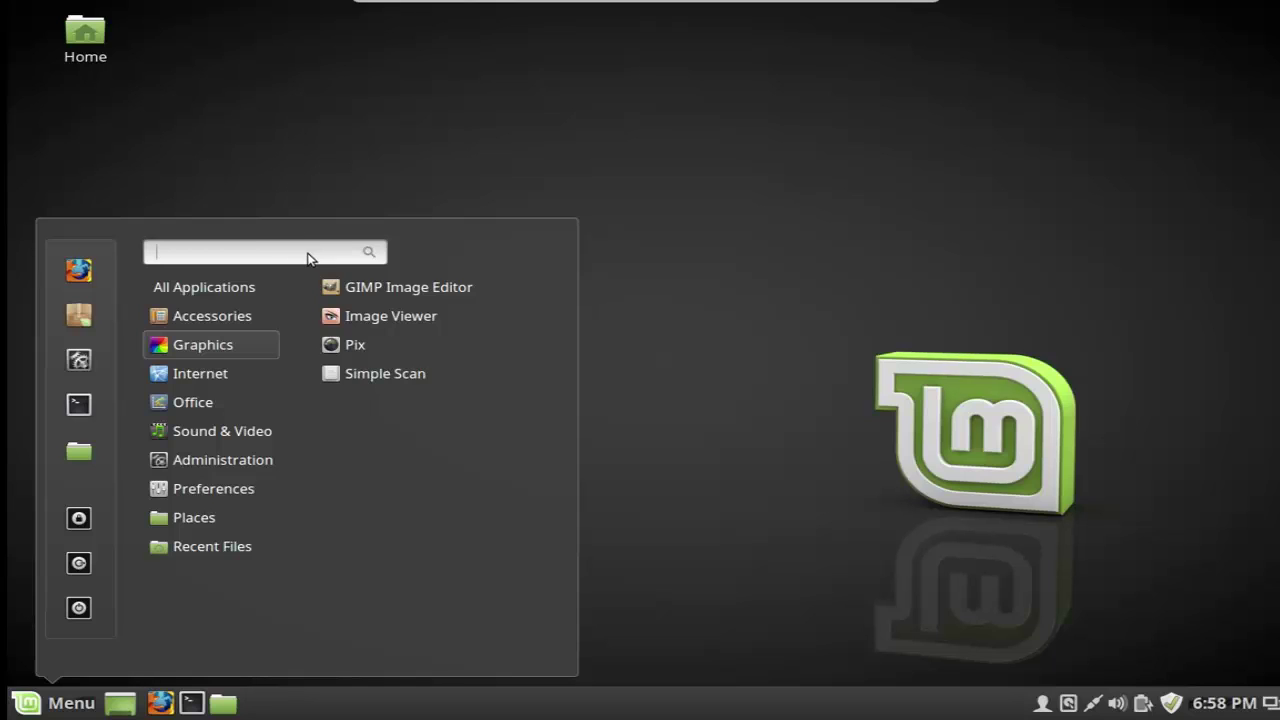
pyautogui.write('edx')
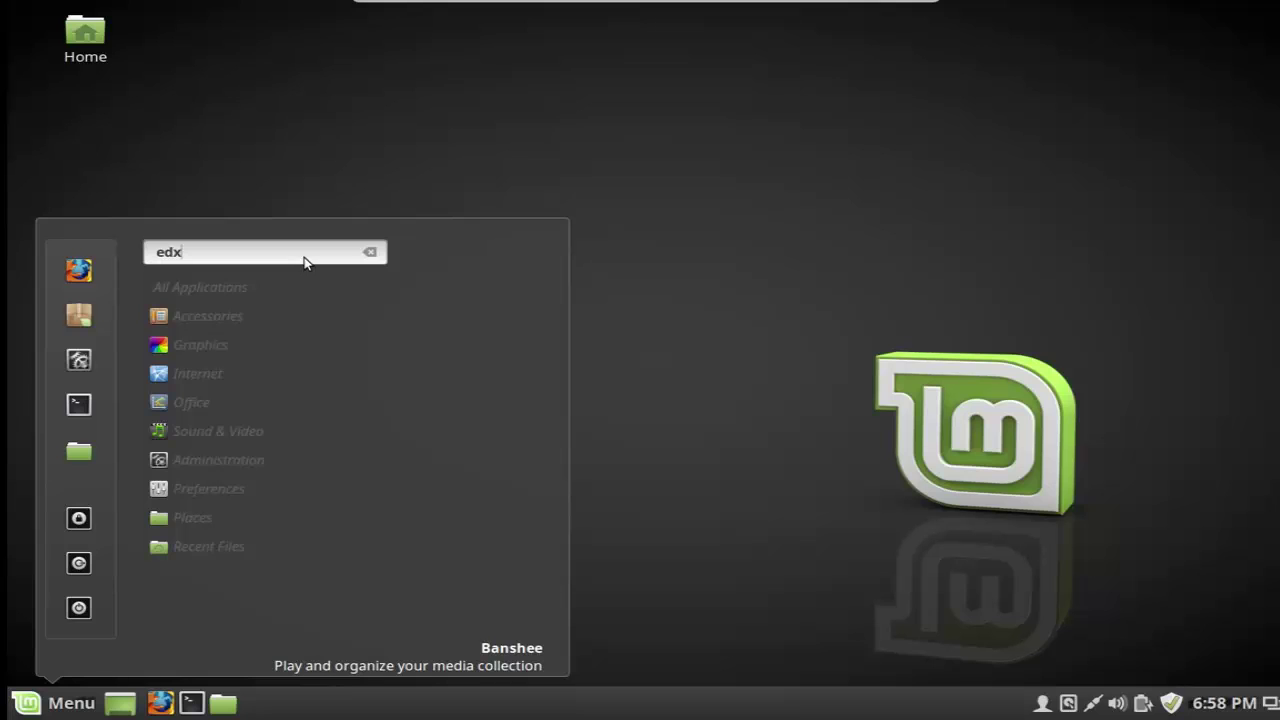
pyautogui.press('BackSpace')
pyautogui.press('BackSpace')
pyautogui.press('BackSpace')
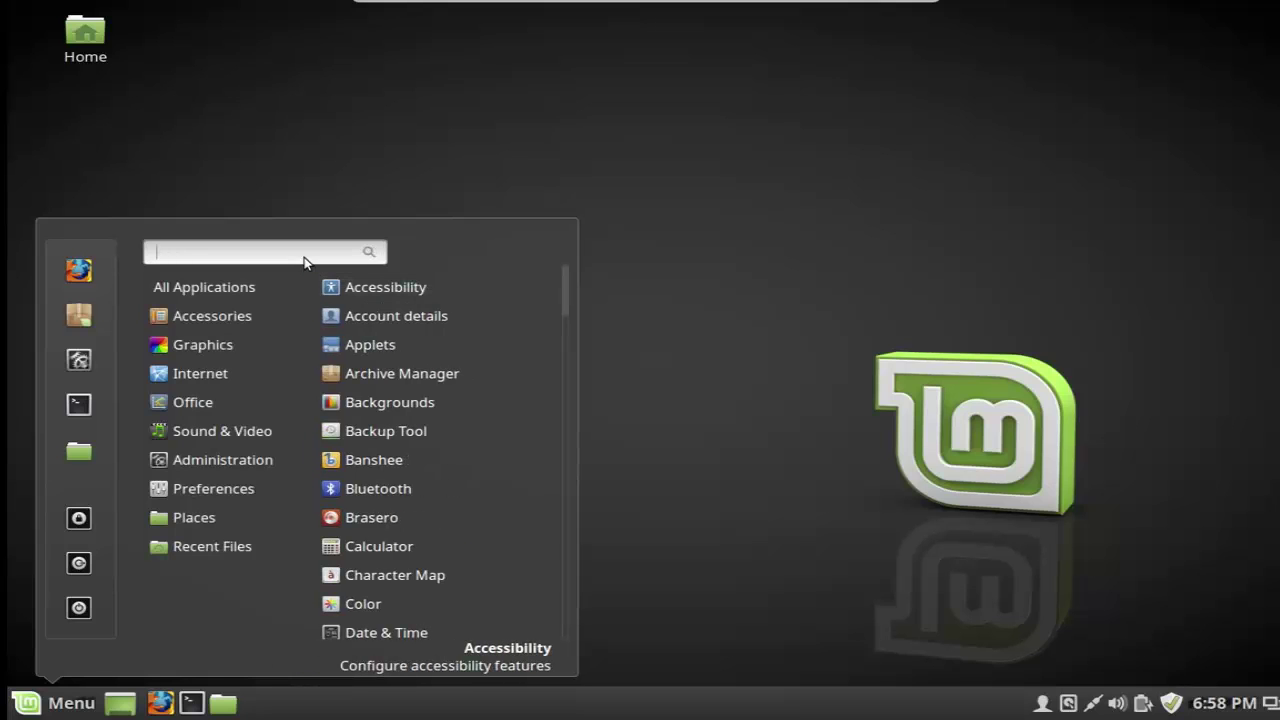
pyautogui.write('xed')
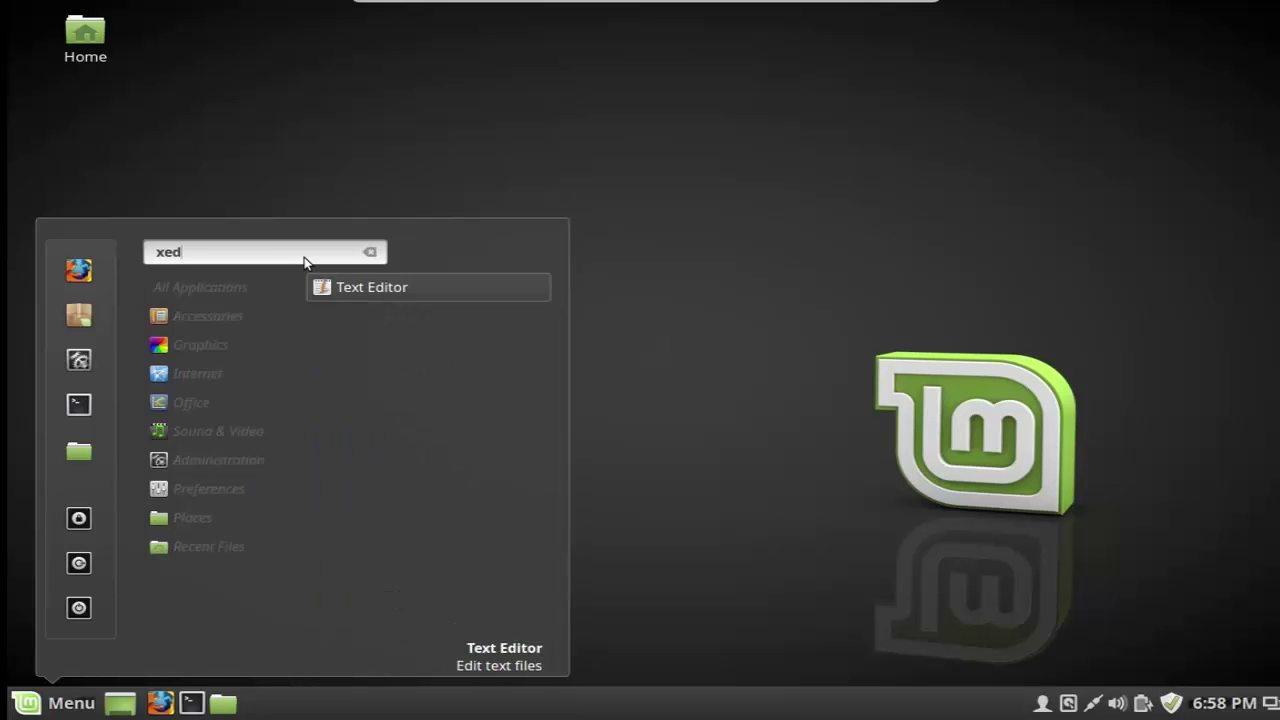
pyautogui.press('Return')
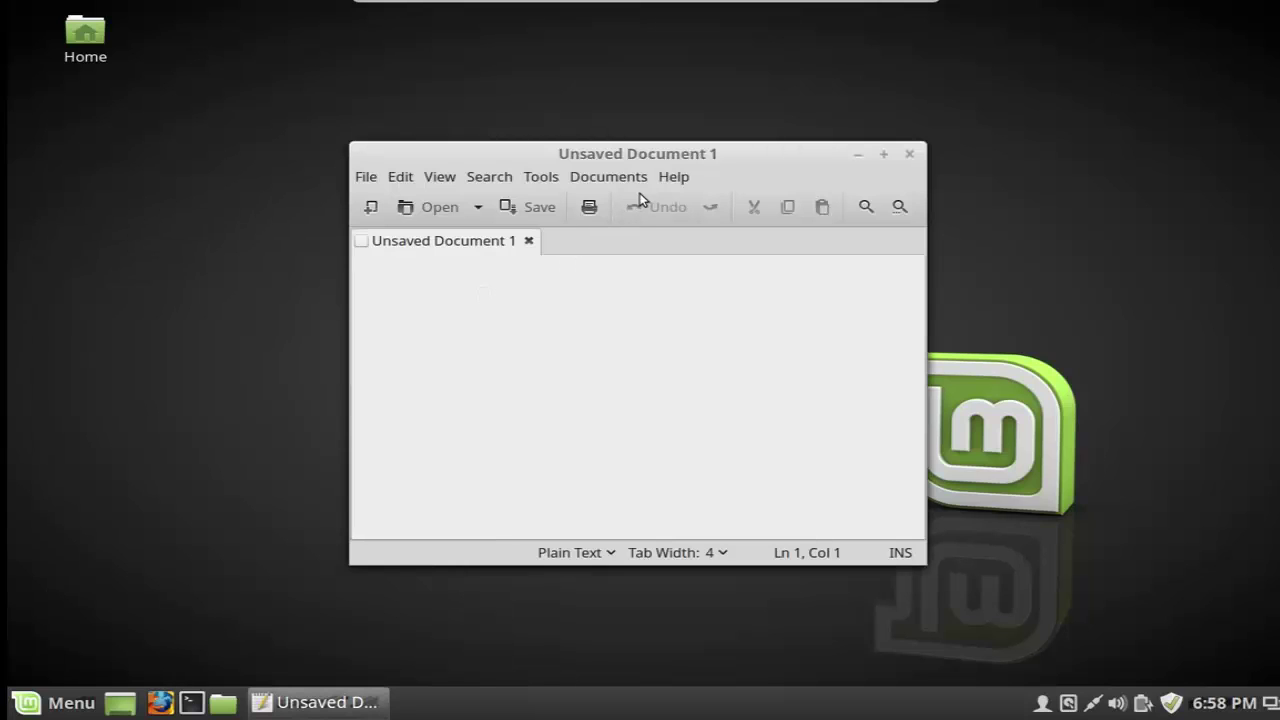
# Step: Check the text editor's About information, then close the dialog and the editor
pyautogui.click(667, 180)
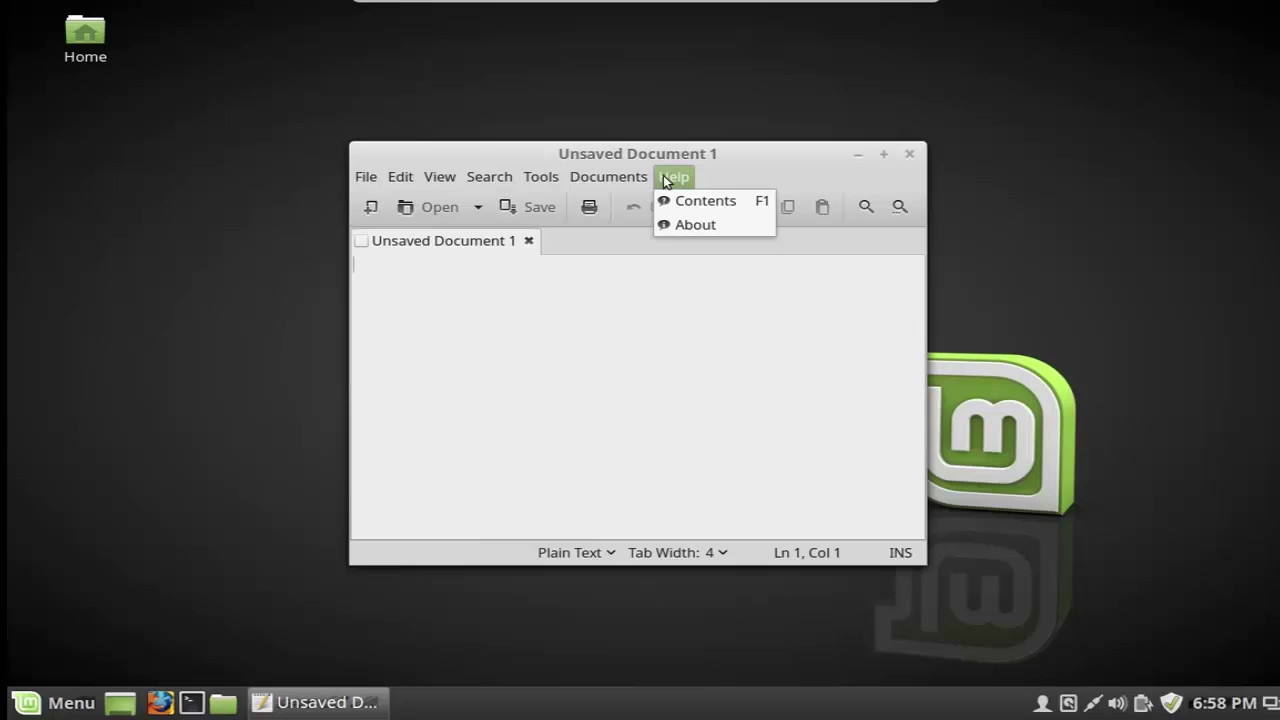
pyautogui.click(669, 226)
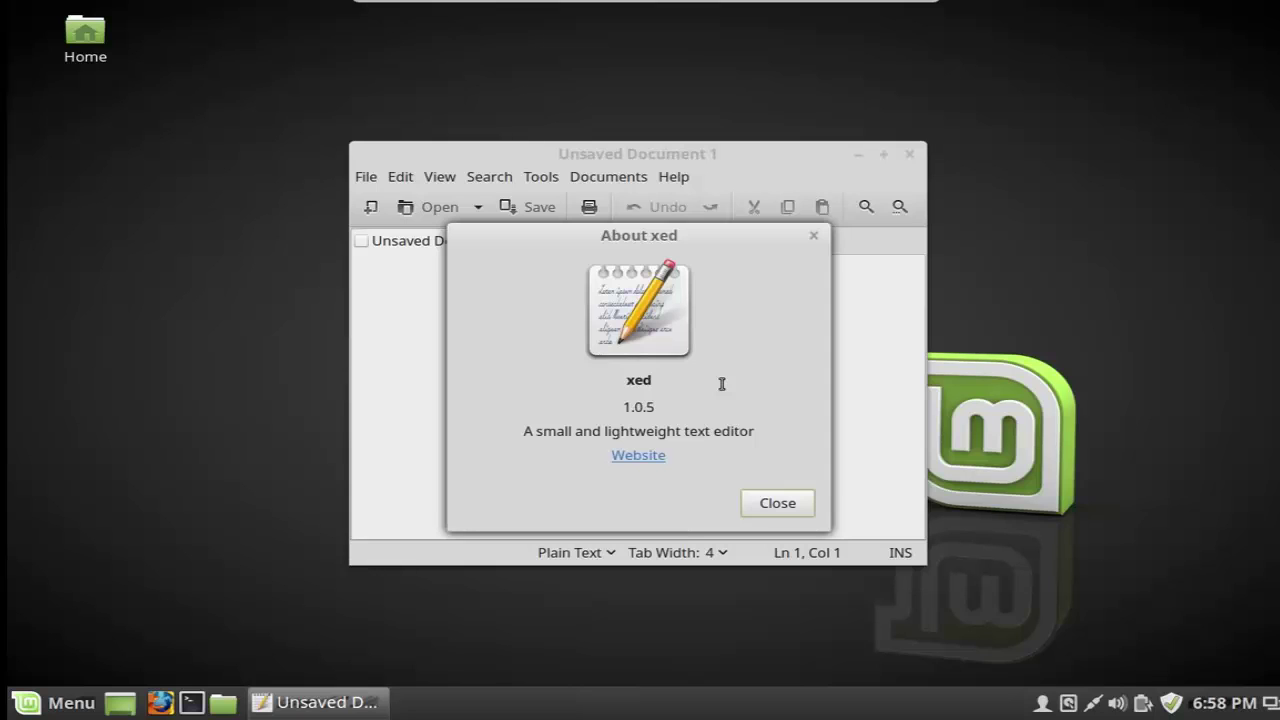
pyautogui.click(814, 237)
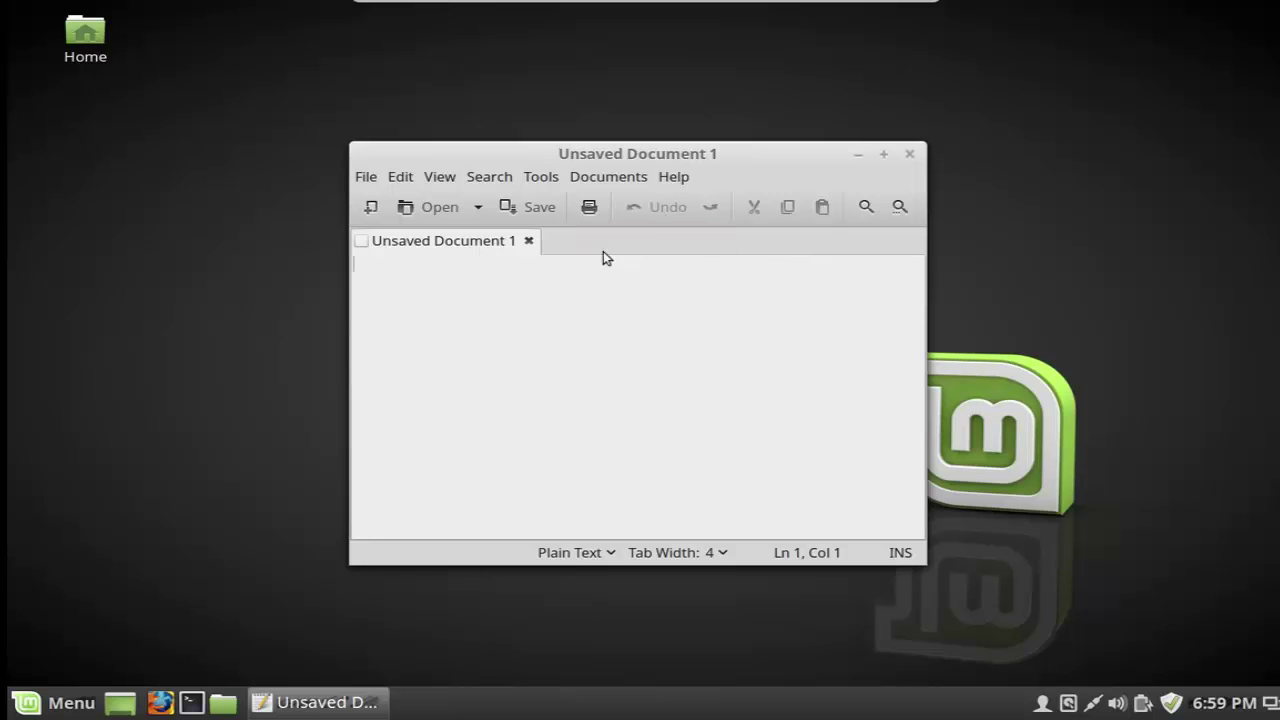
pyautogui.click(909, 156)
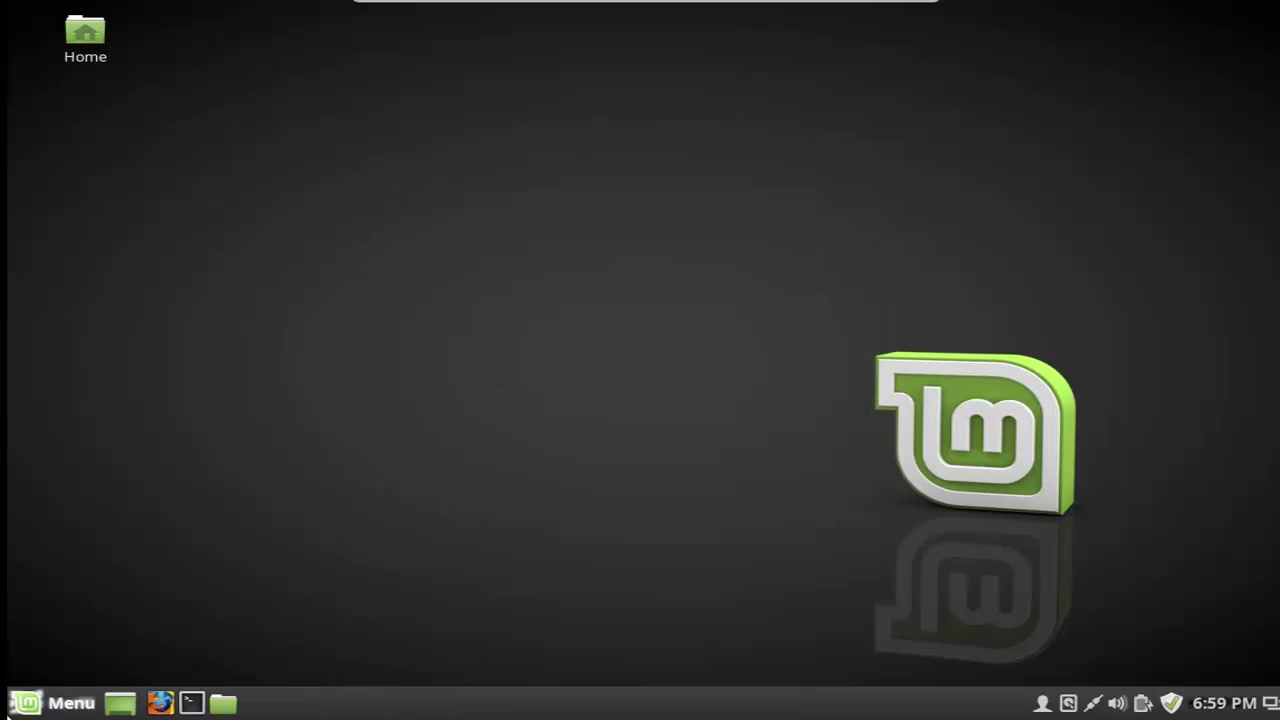
# Step: Search the installed applications for "pix" and launch the Pix image viewer
pyautogui.click(20, 700)
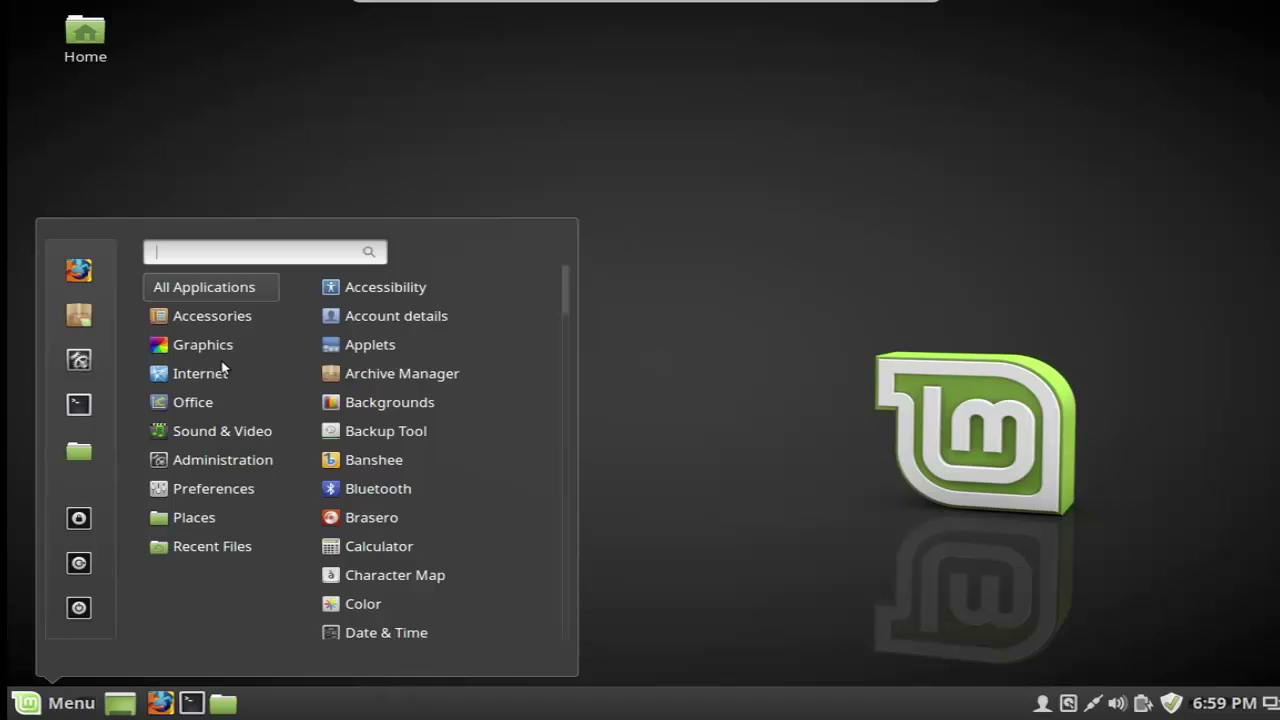
pyautogui.moveTo(222, 368)
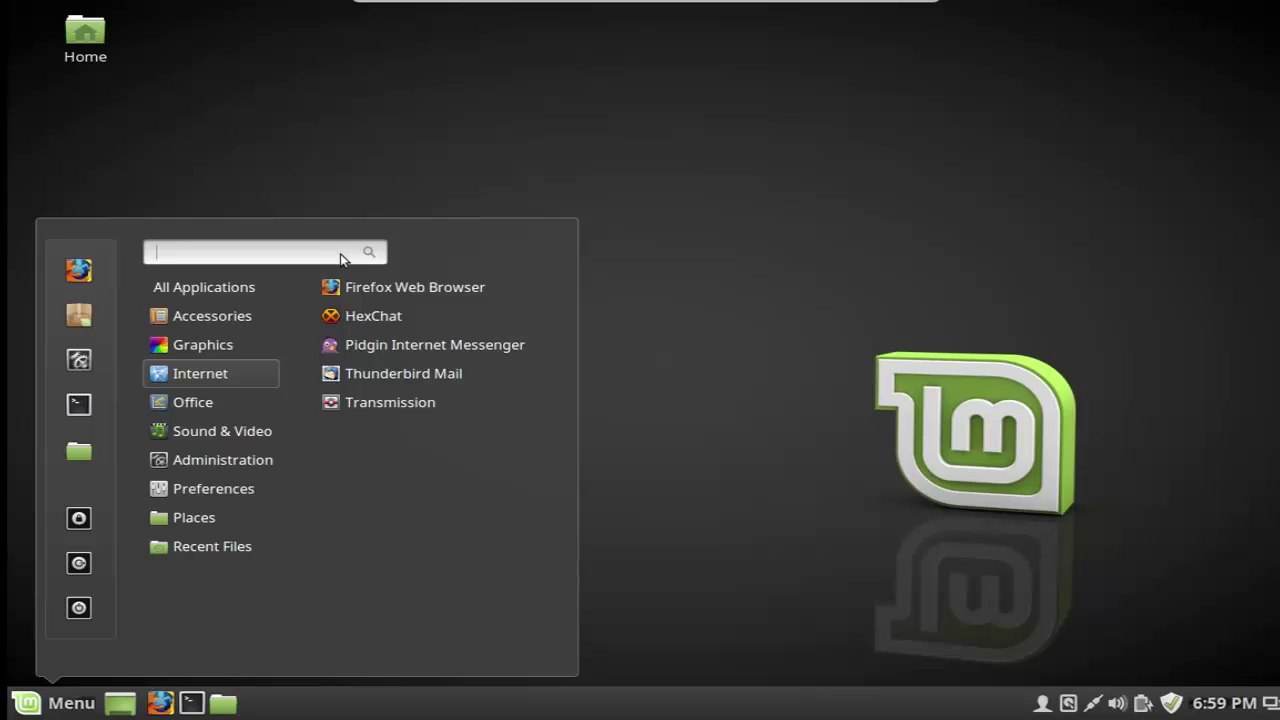
pyautogui.write('pix')
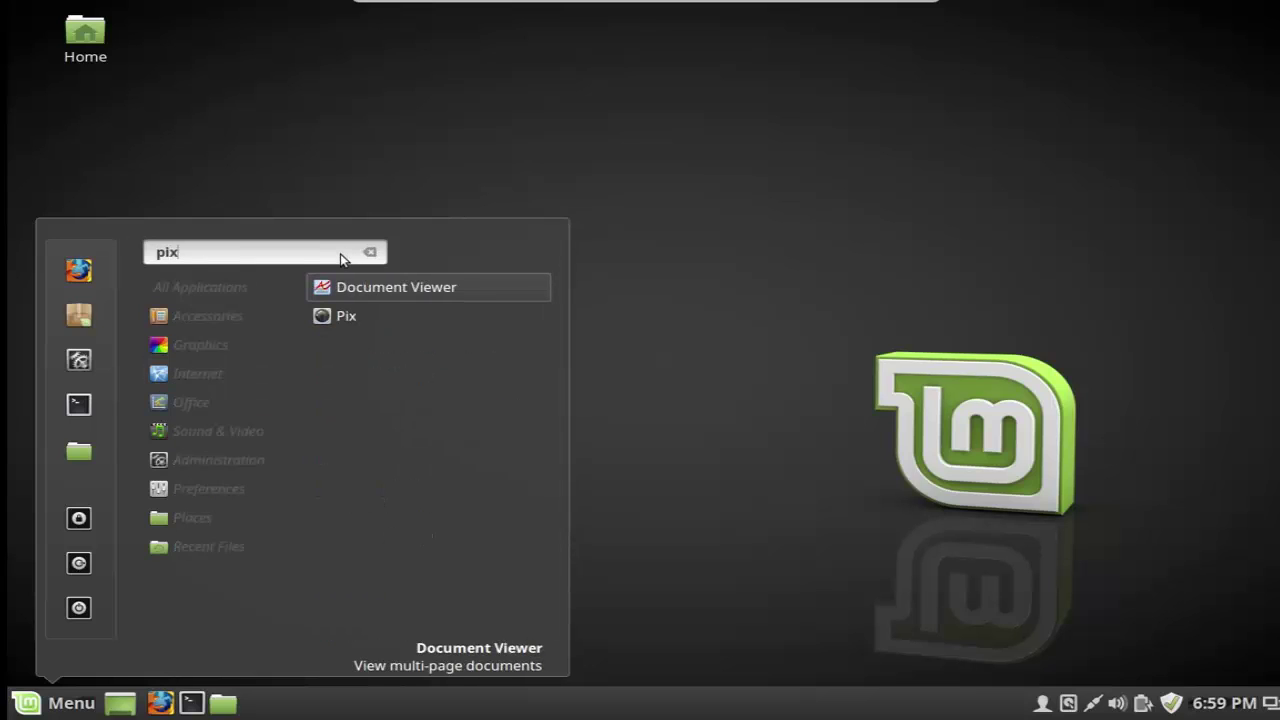
pyautogui.click(434, 324)
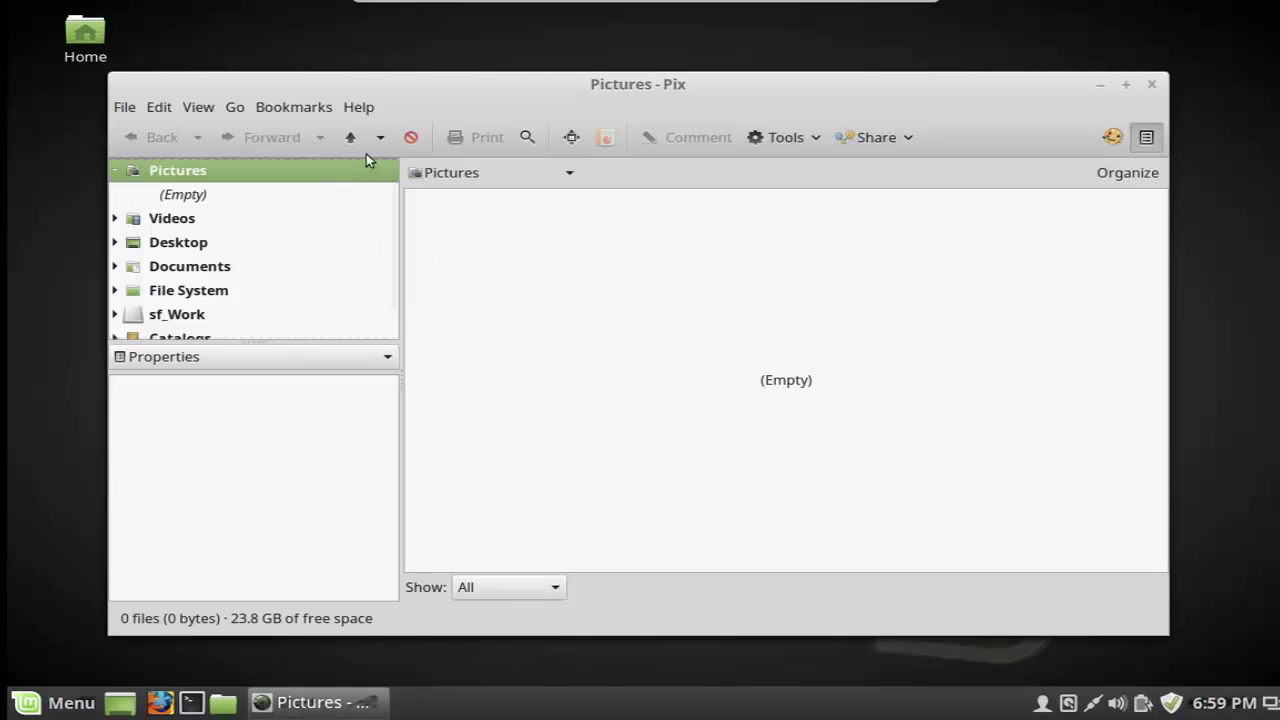
# Step: Check the About information of Pix and open the project website linked there
pyautogui.click(362, 108)
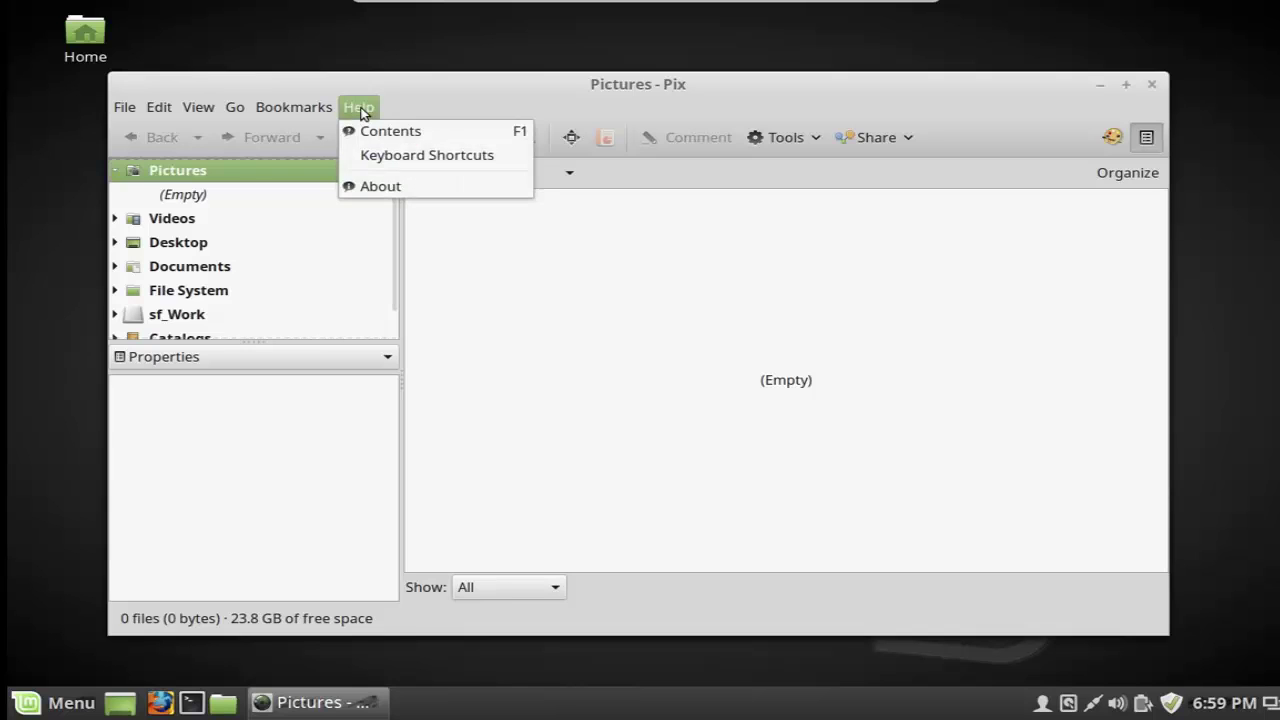
pyautogui.click(418, 192)
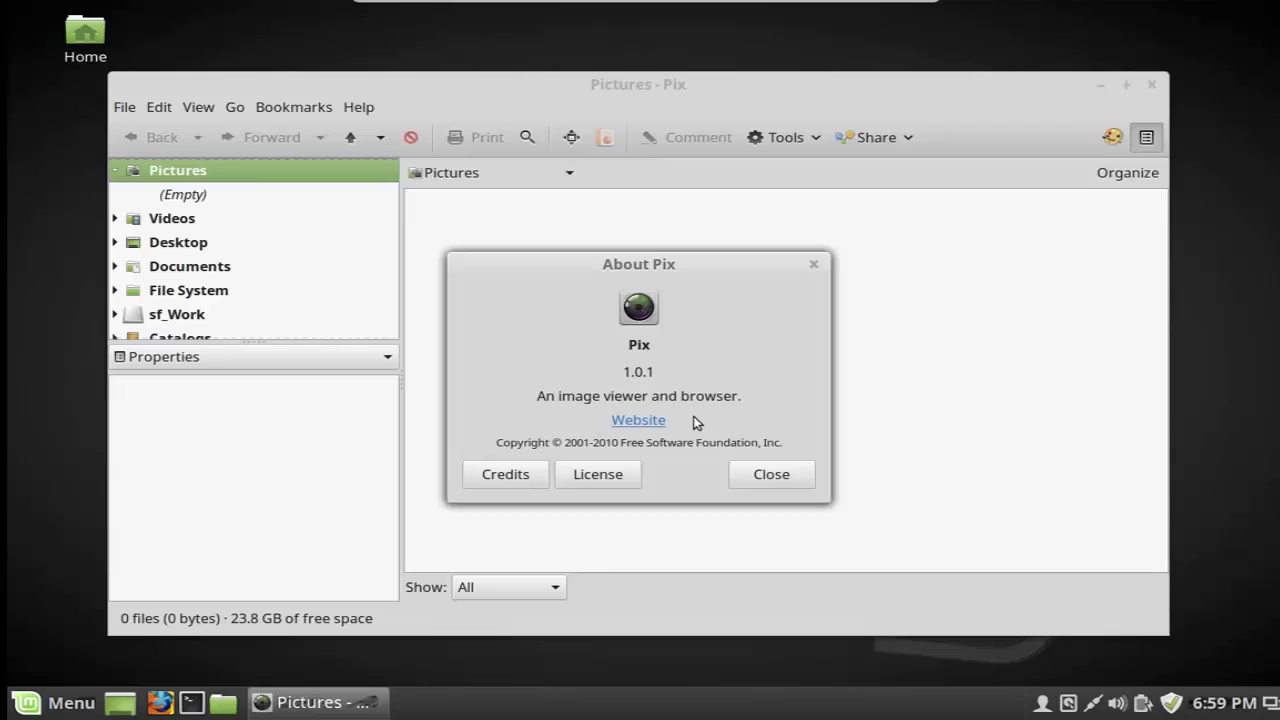
pyautogui.click(658, 422)
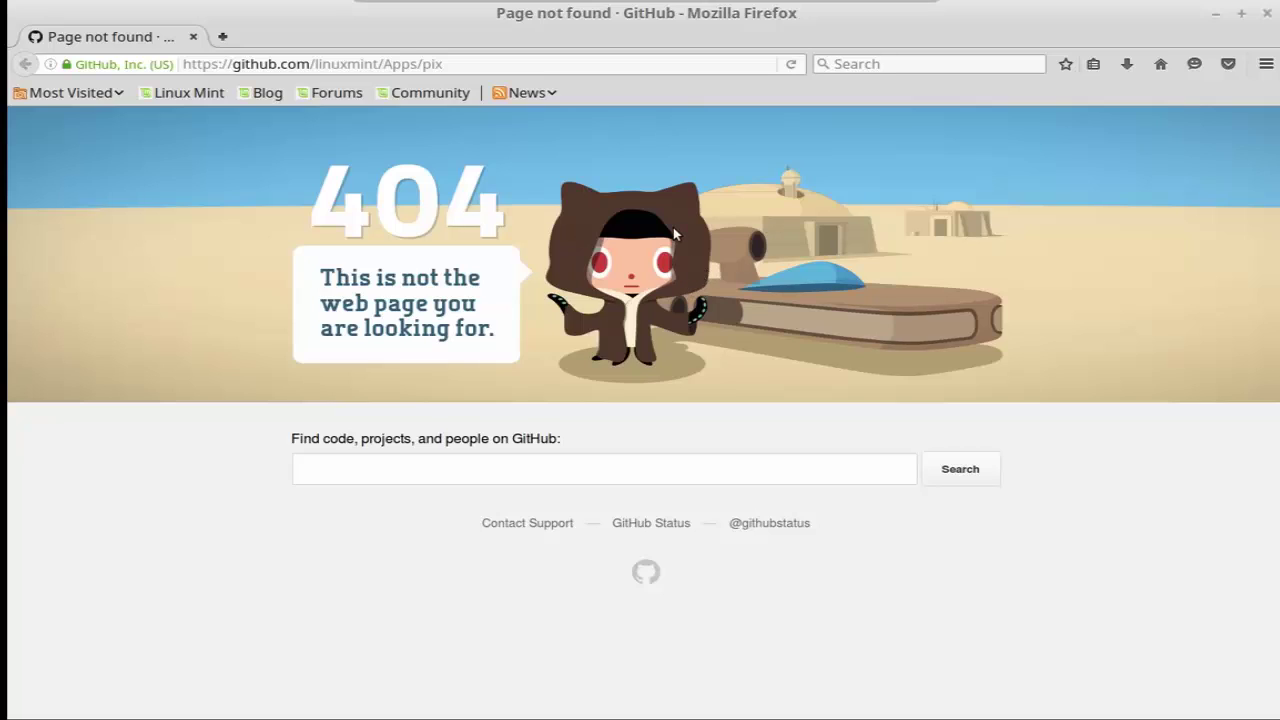
# Step: Close the browser with the project page, the About Pix dialog and the Pix image viewer
pyautogui.click(1268, 14)
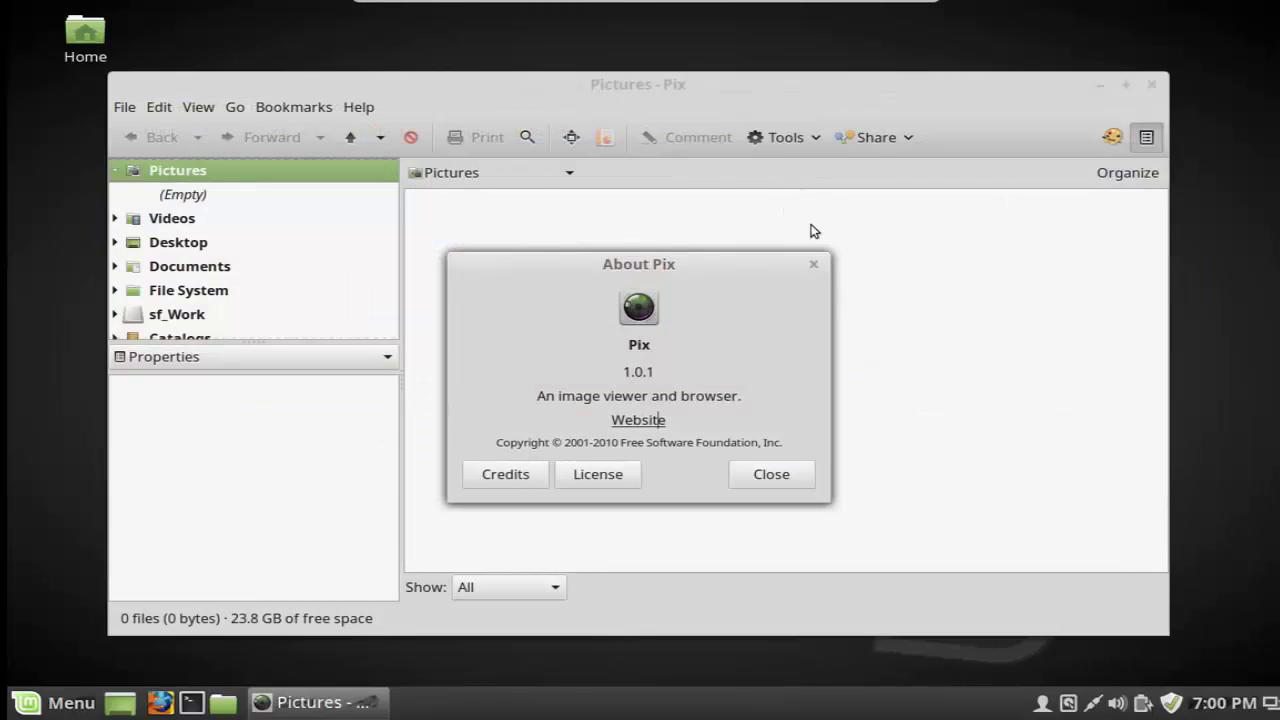
pyautogui.click(806, 266)
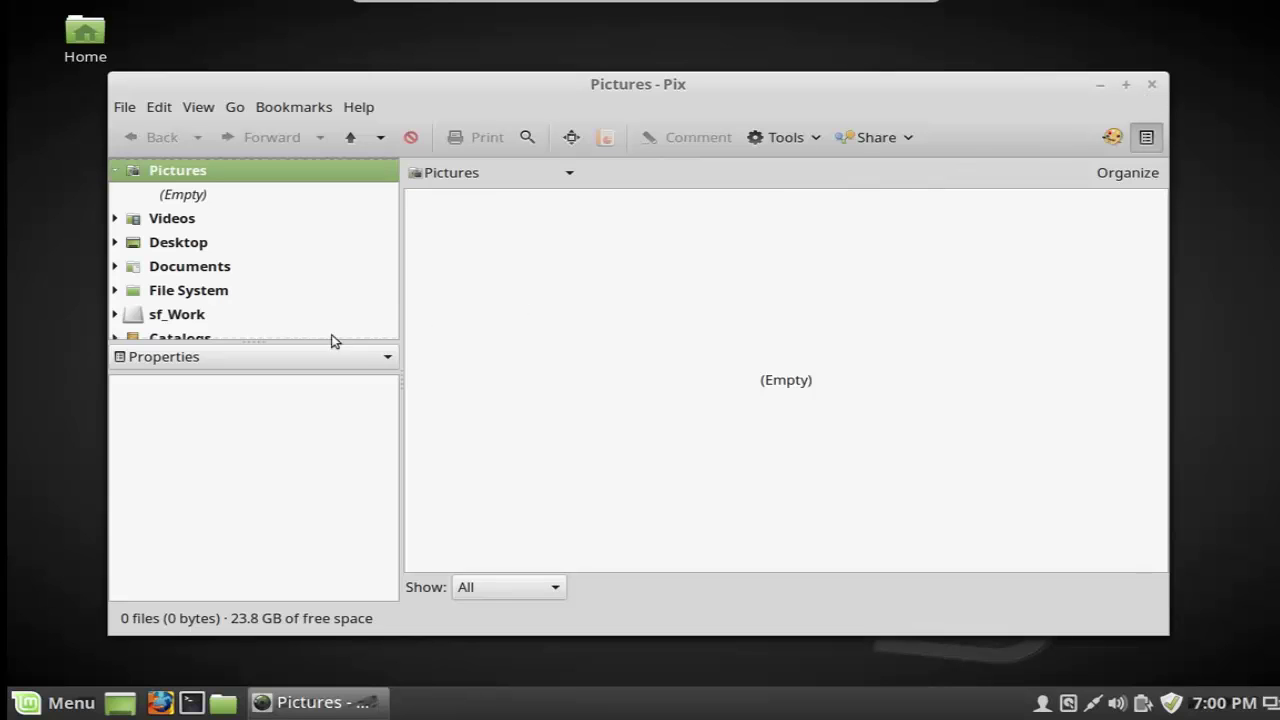
pyautogui.click(1154, 85)
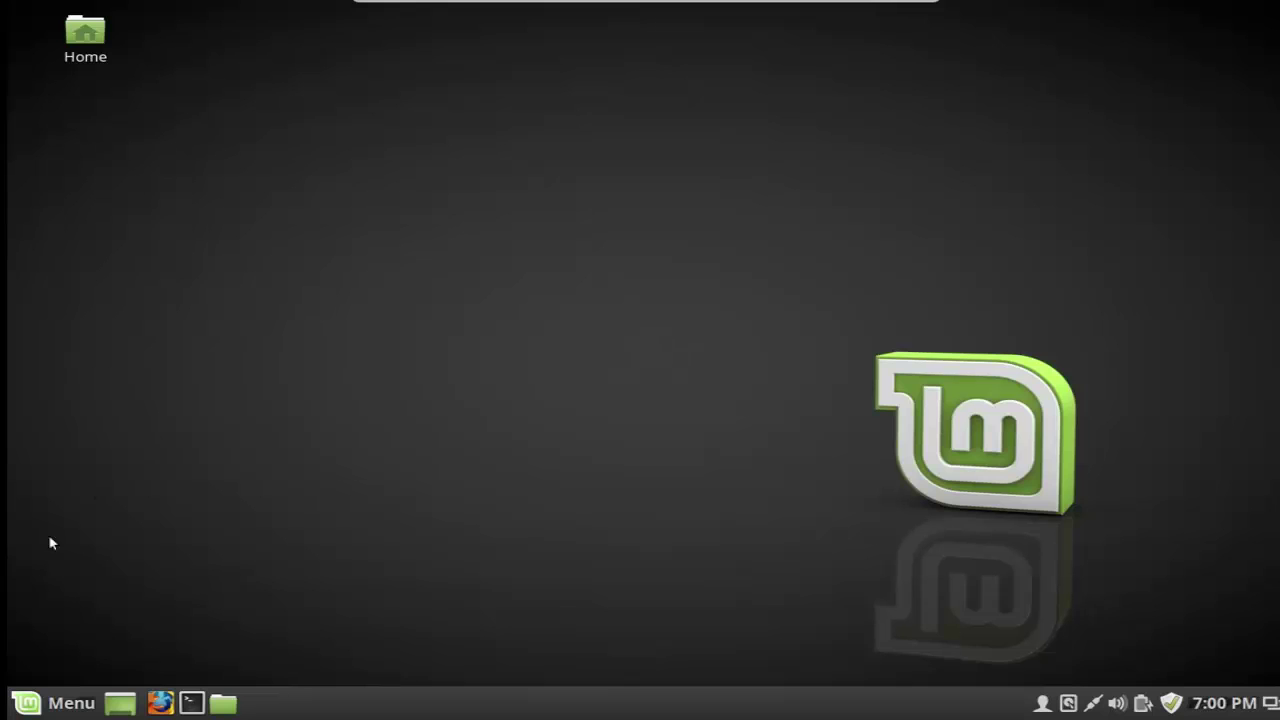
# Step: Open the desktop background settings and examine the wallpapers in the Sarah and Linux Mint collections
pyautogui.rightClick(333, 196)
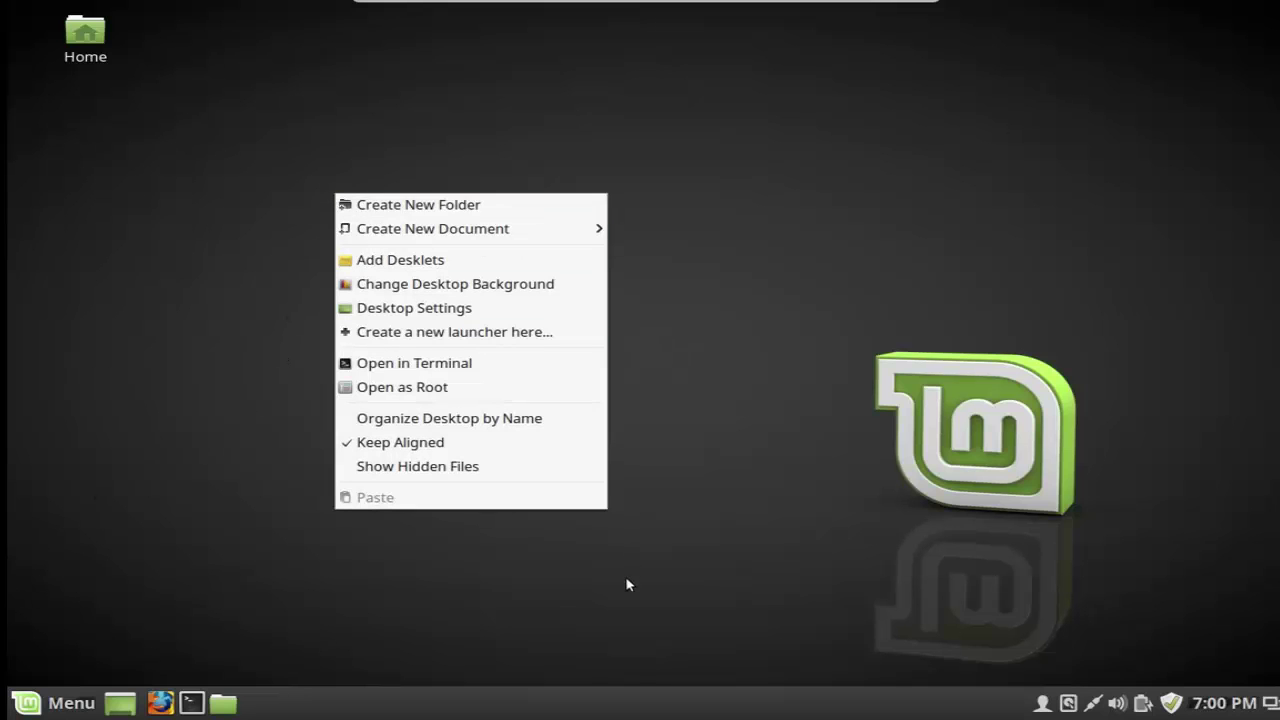
pyautogui.click(531, 286)
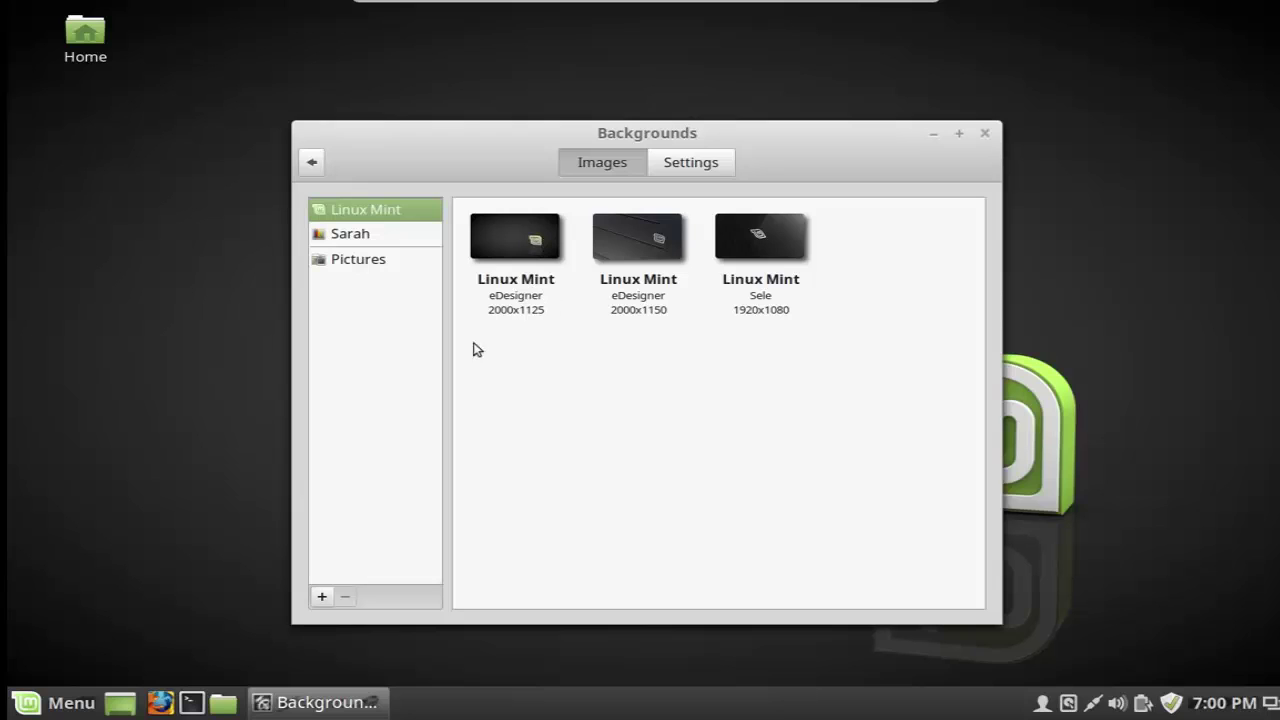
pyautogui.click(403, 244)
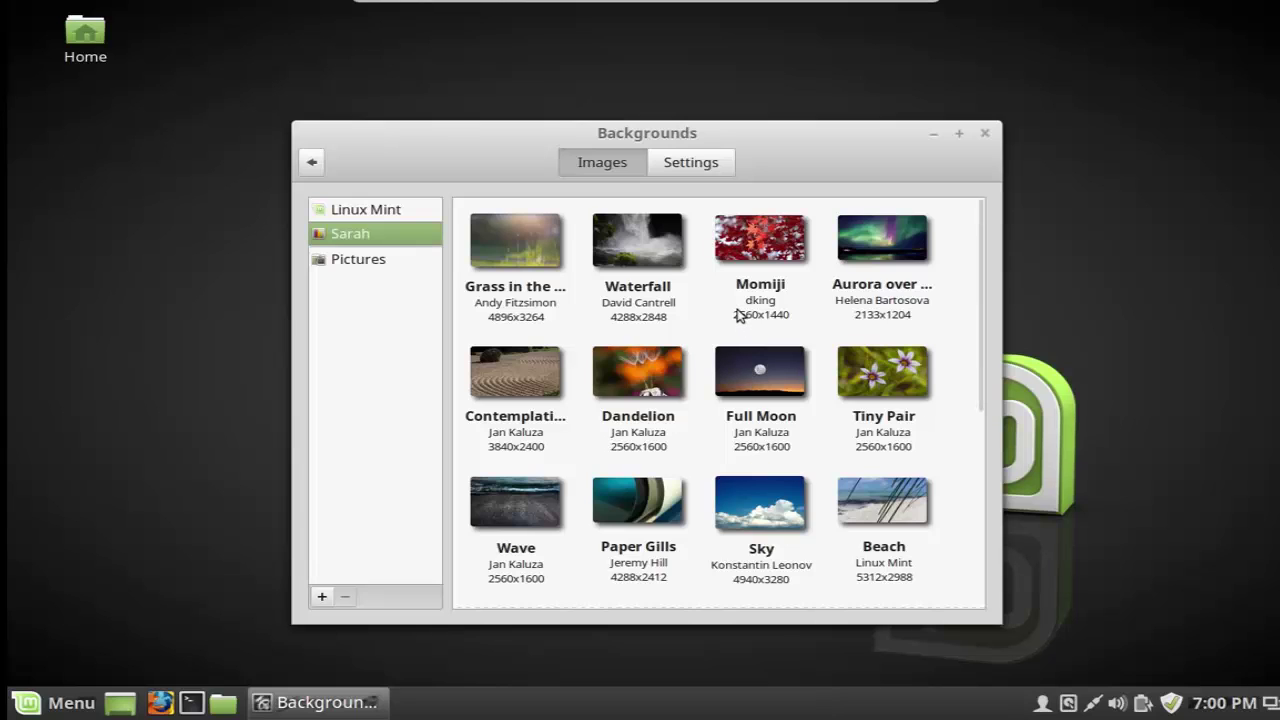
pyautogui.scroll(-2, 740, 316)
pyautogui.scroll(2, 740, 316)
pyautogui.scroll(-3, 740, 316)
pyautogui.scroll(-2, 740, 316)
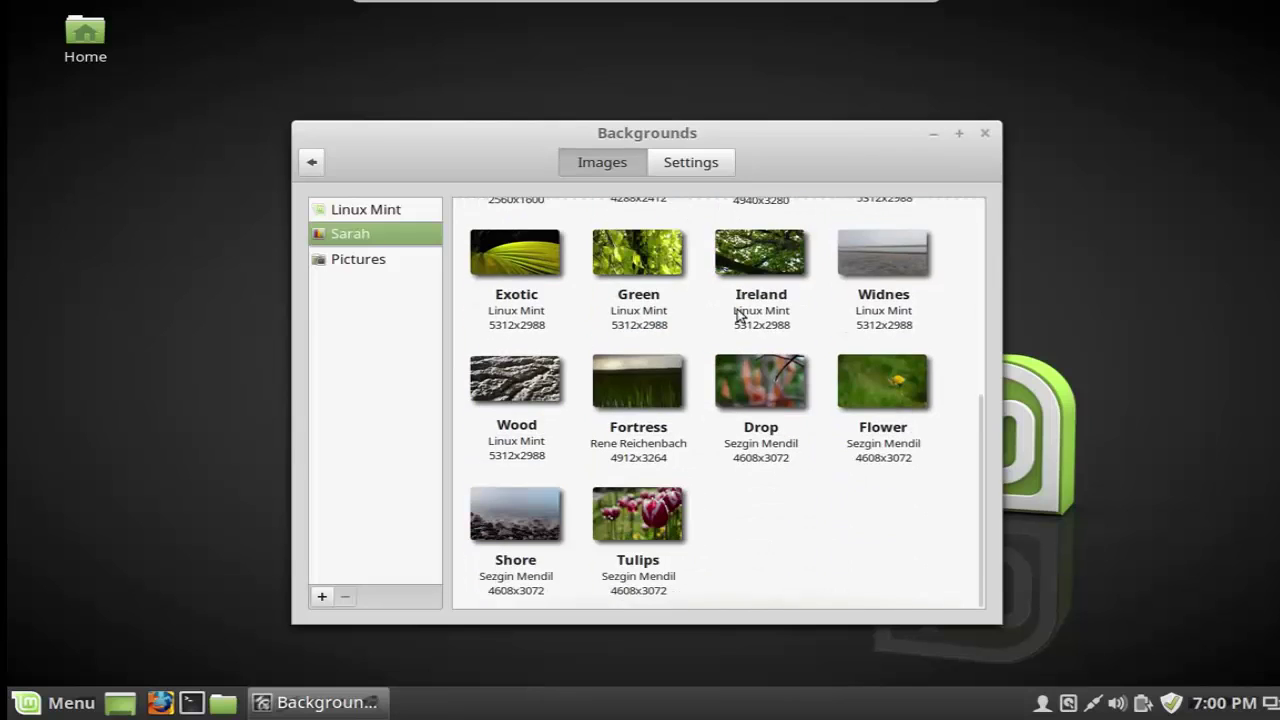
pyautogui.scroll(5, 740, 316)
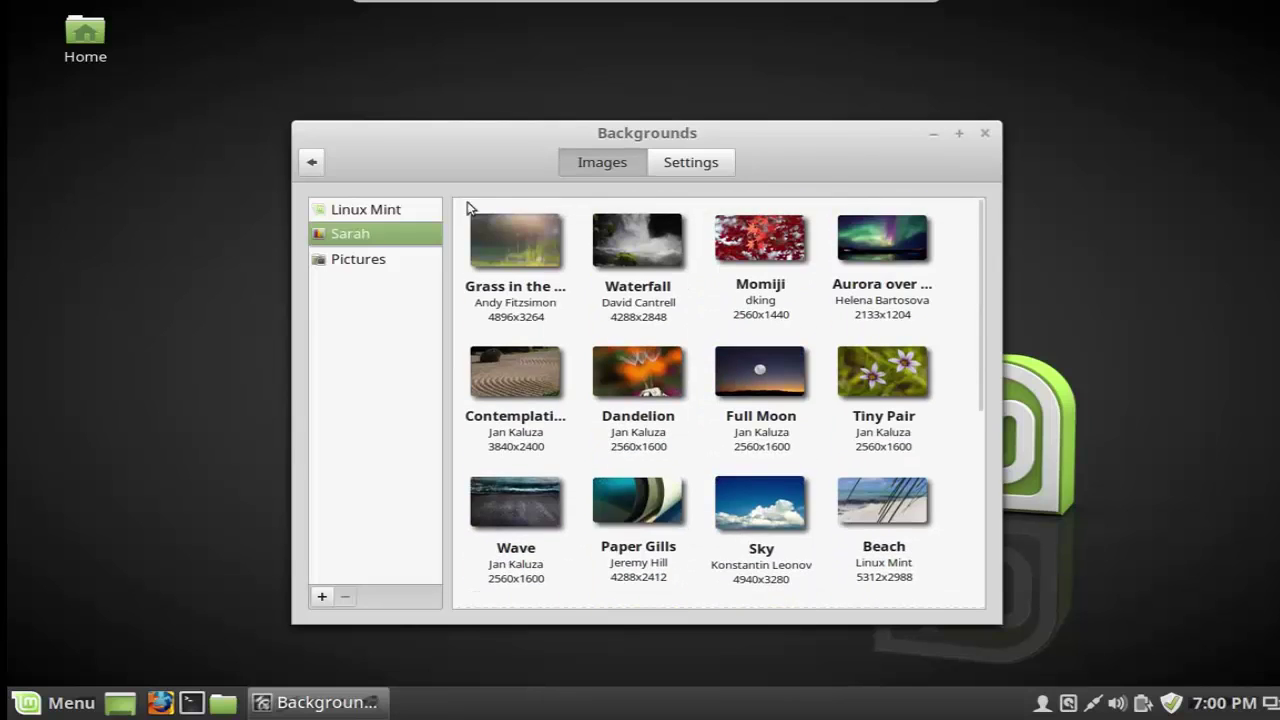
pyautogui.click(416, 212)
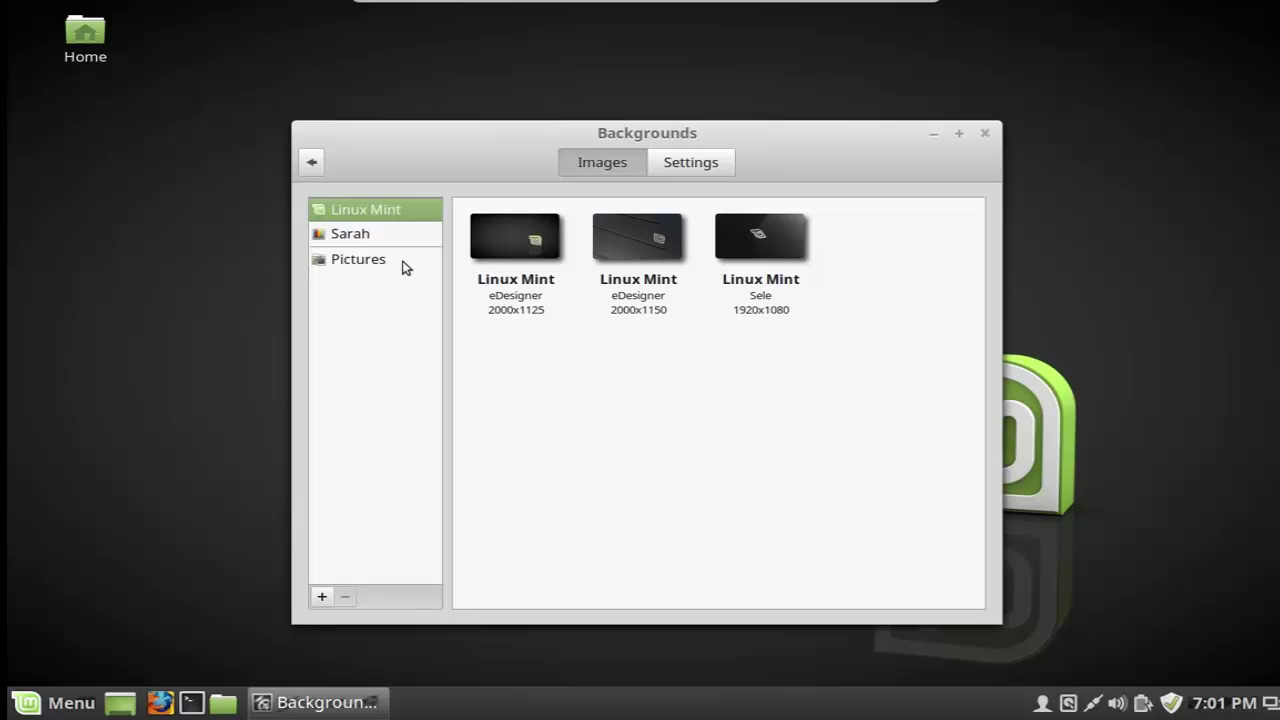
# Step: Go back to the System Settings overview, look through all its categories and close the window
pyautogui.click(319, 164)
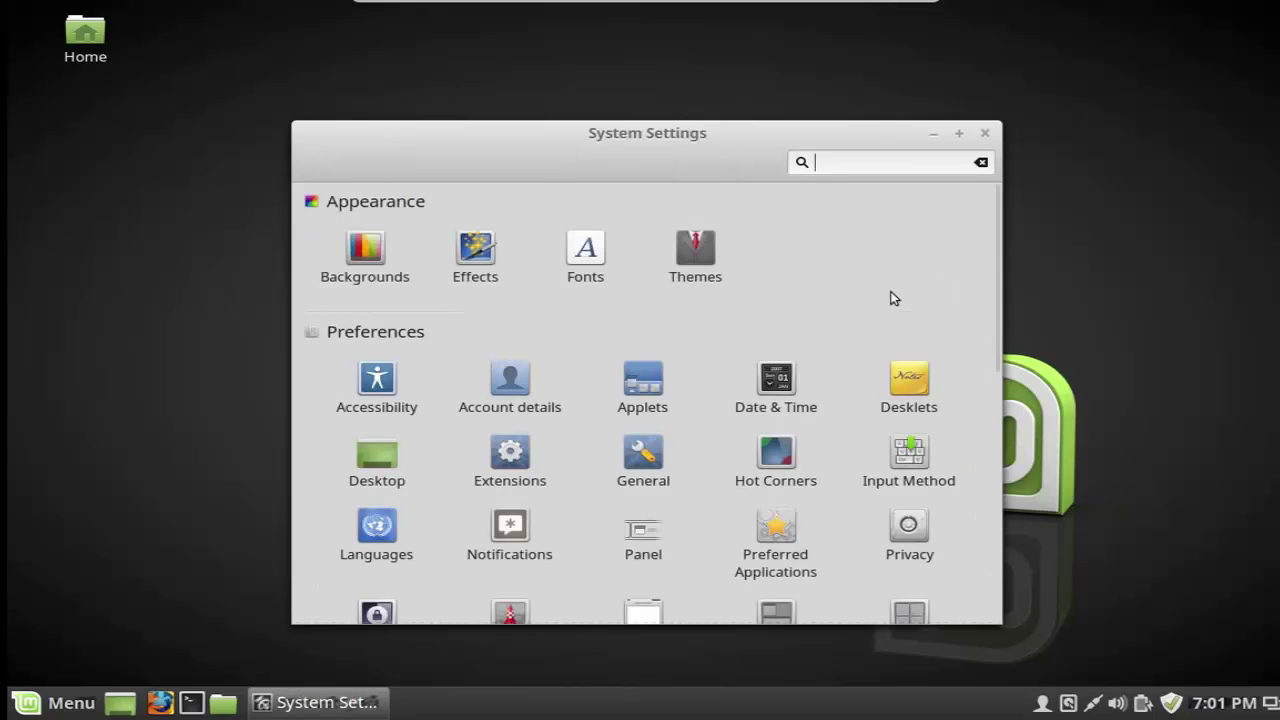
pyautogui.scroll(-4, 876, 294)
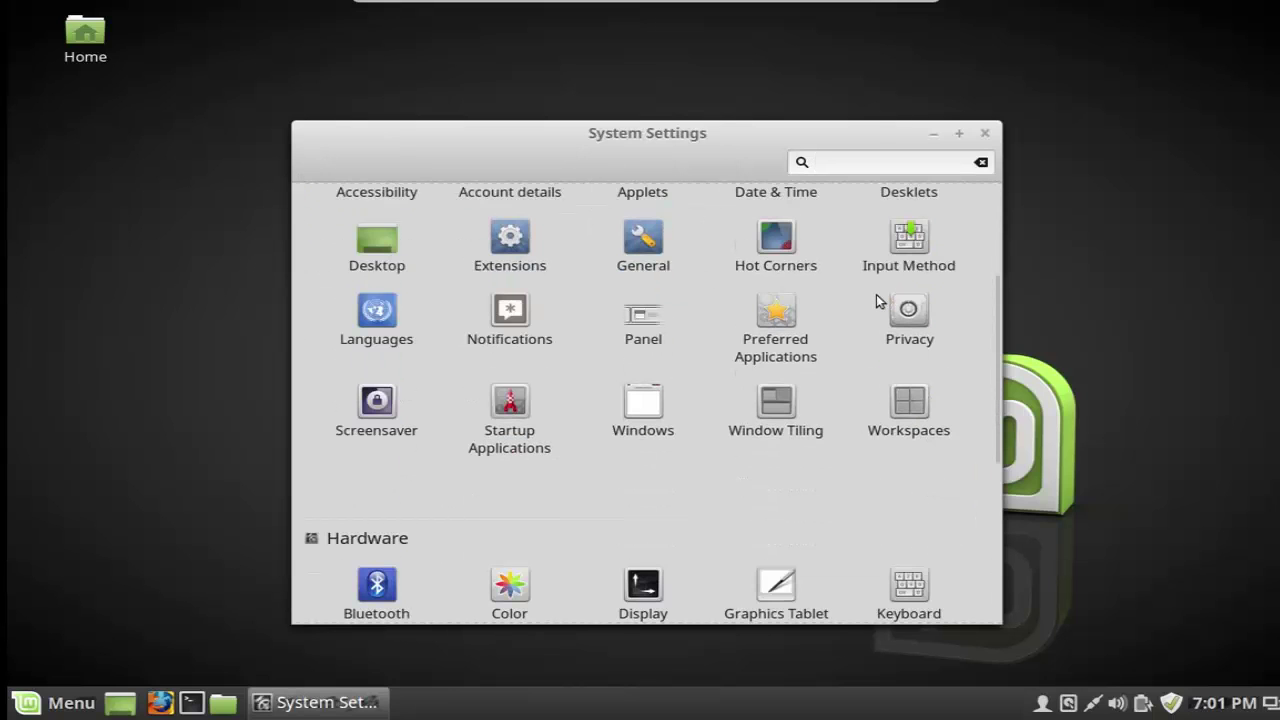
pyautogui.scroll(1, 876, 294)
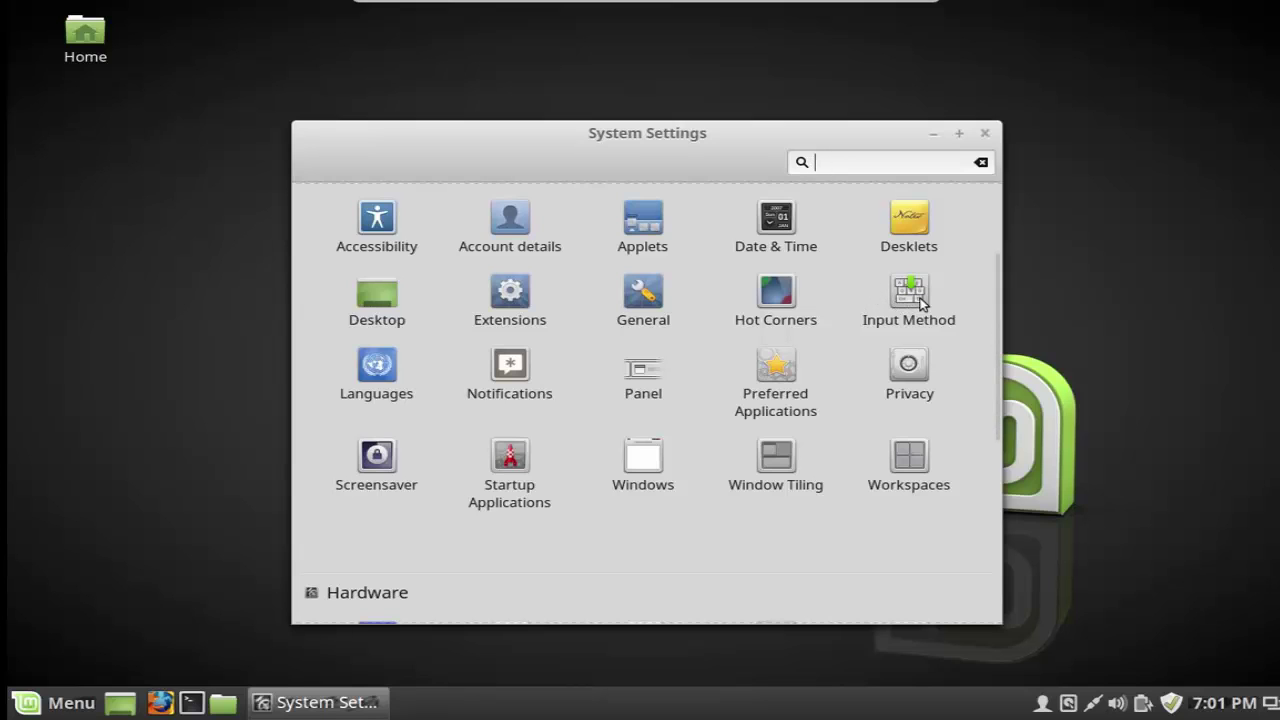
pyautogui.scroll(-3, 877, 318)
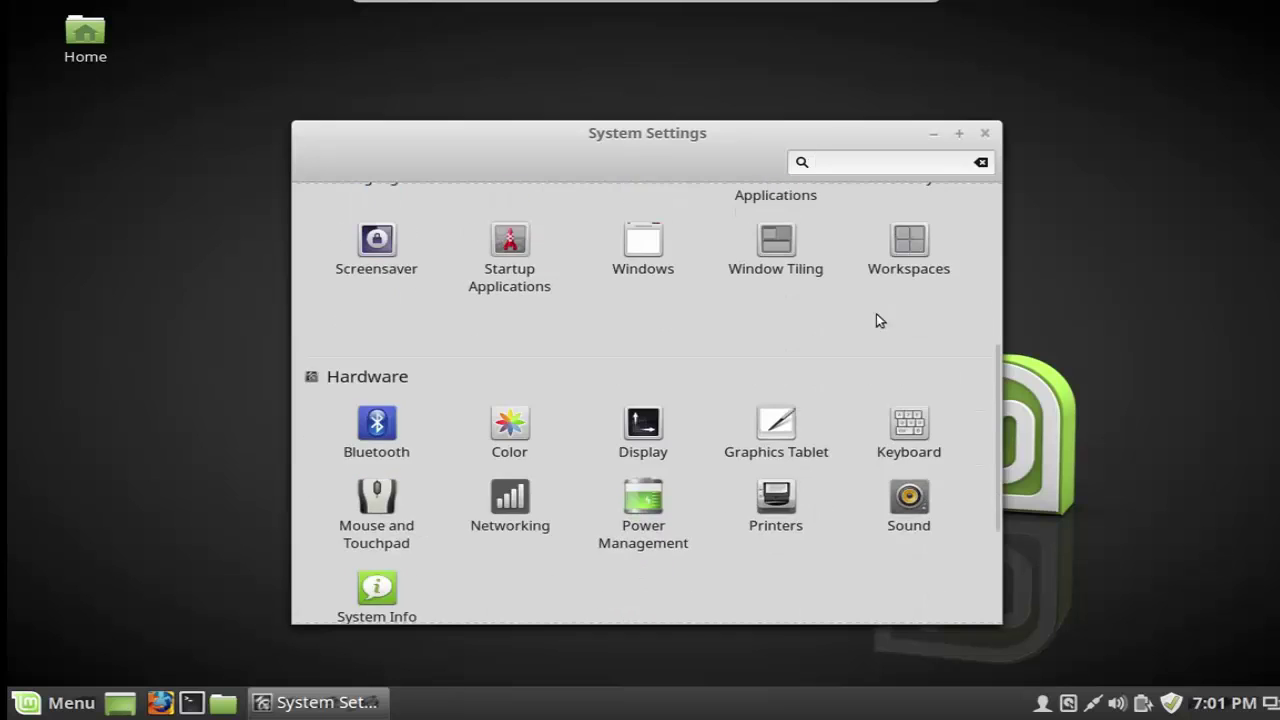
pyautogui.scroll(-3, 876, 314)
pyautogui.scroll(9, 876, 313)
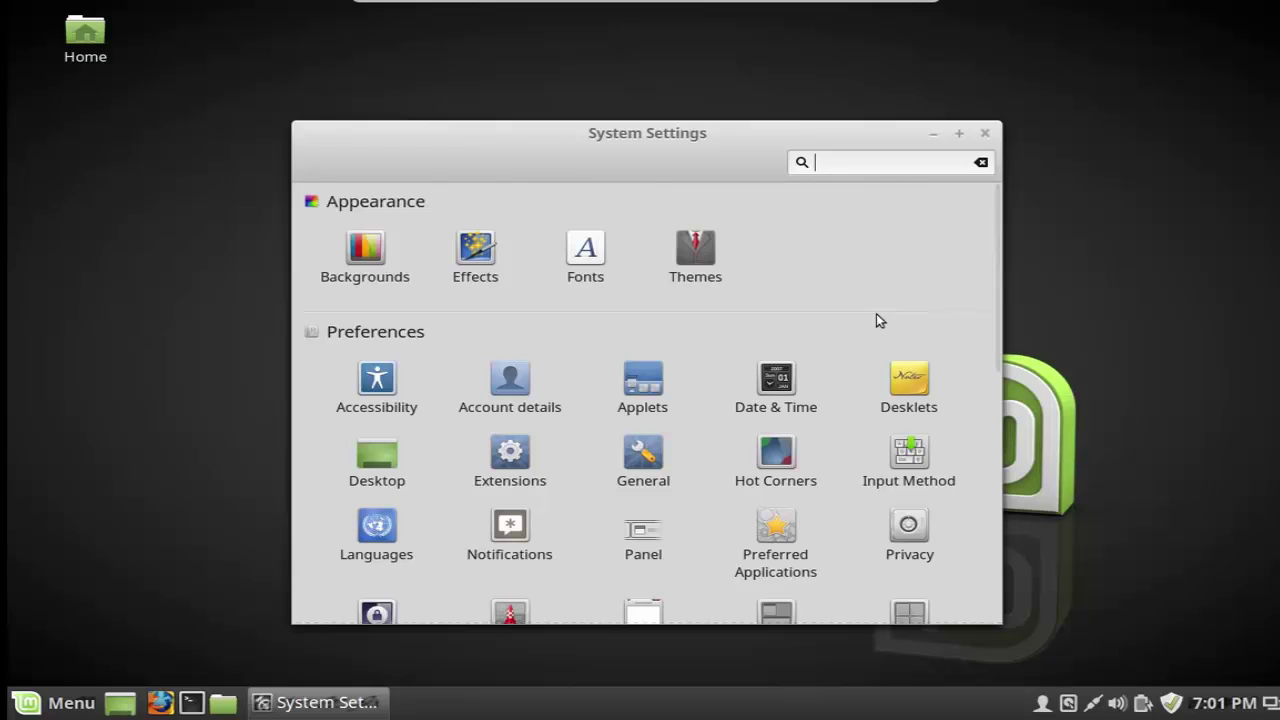
pyautogui.click(986, 134)
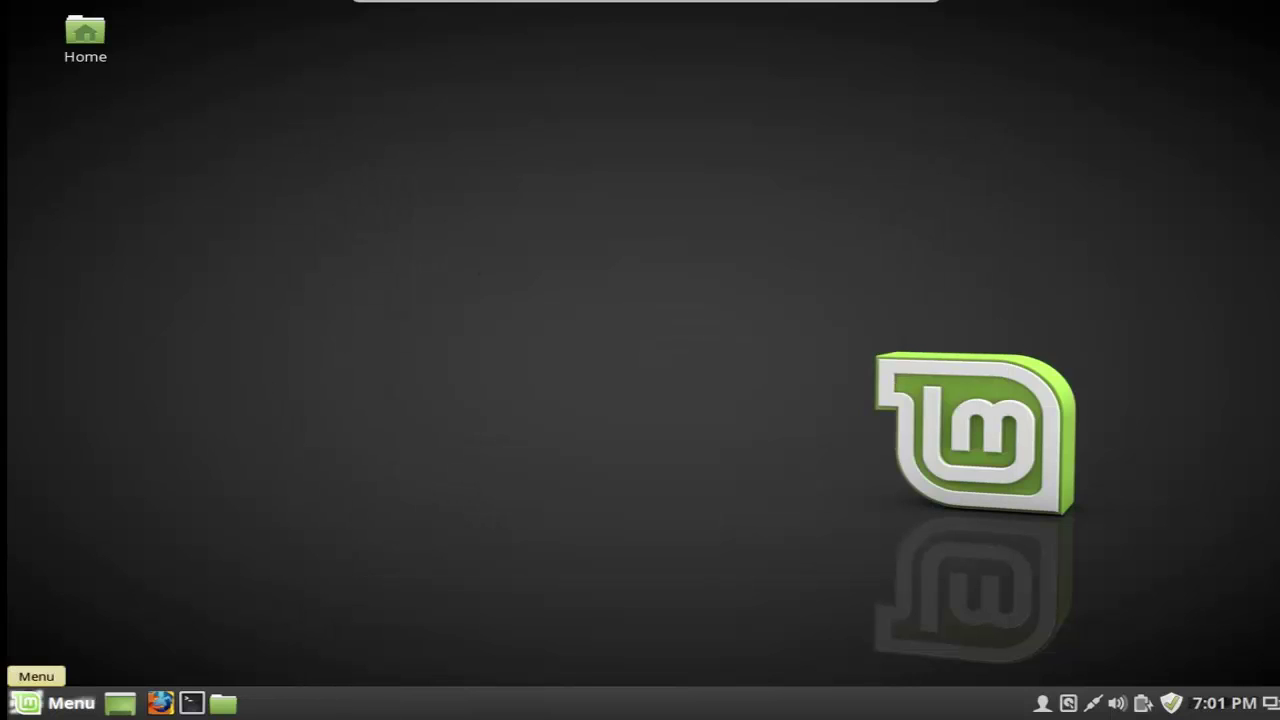
# Step: Launch the Software Manager and authenticate with the administrator password
pyautogui.click(30, 702)
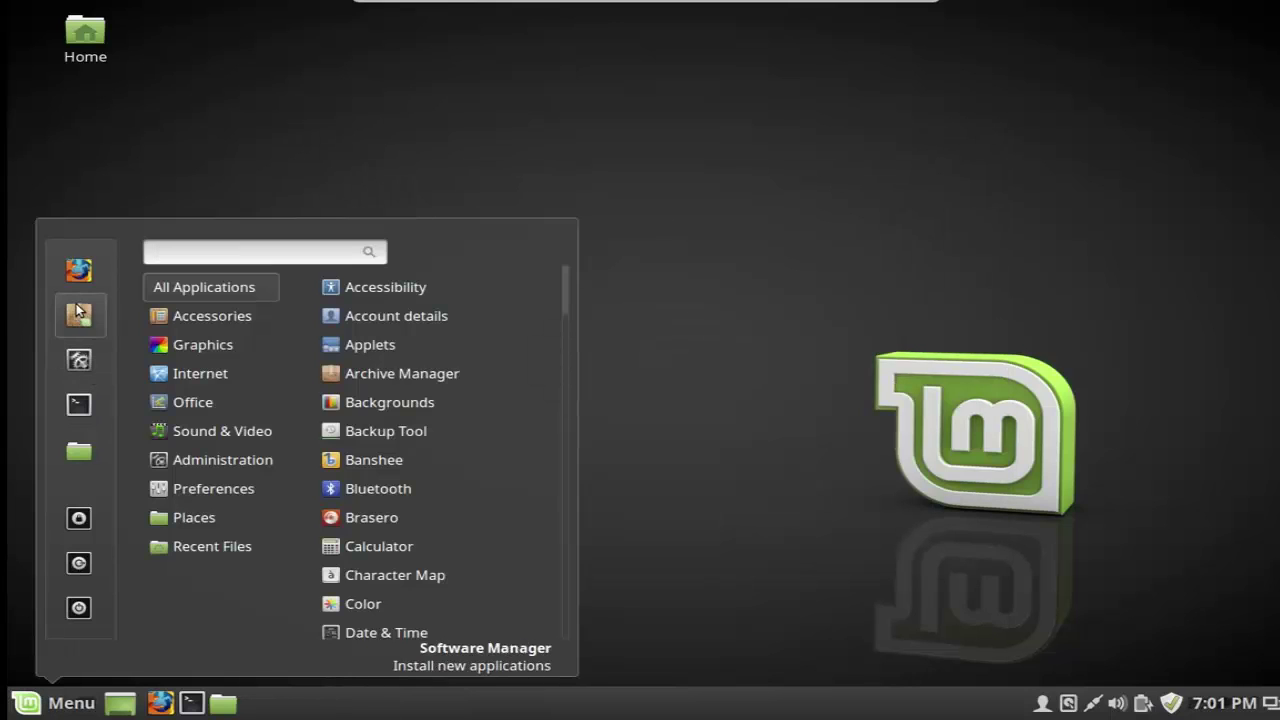
pyautogui.click(79, 312)
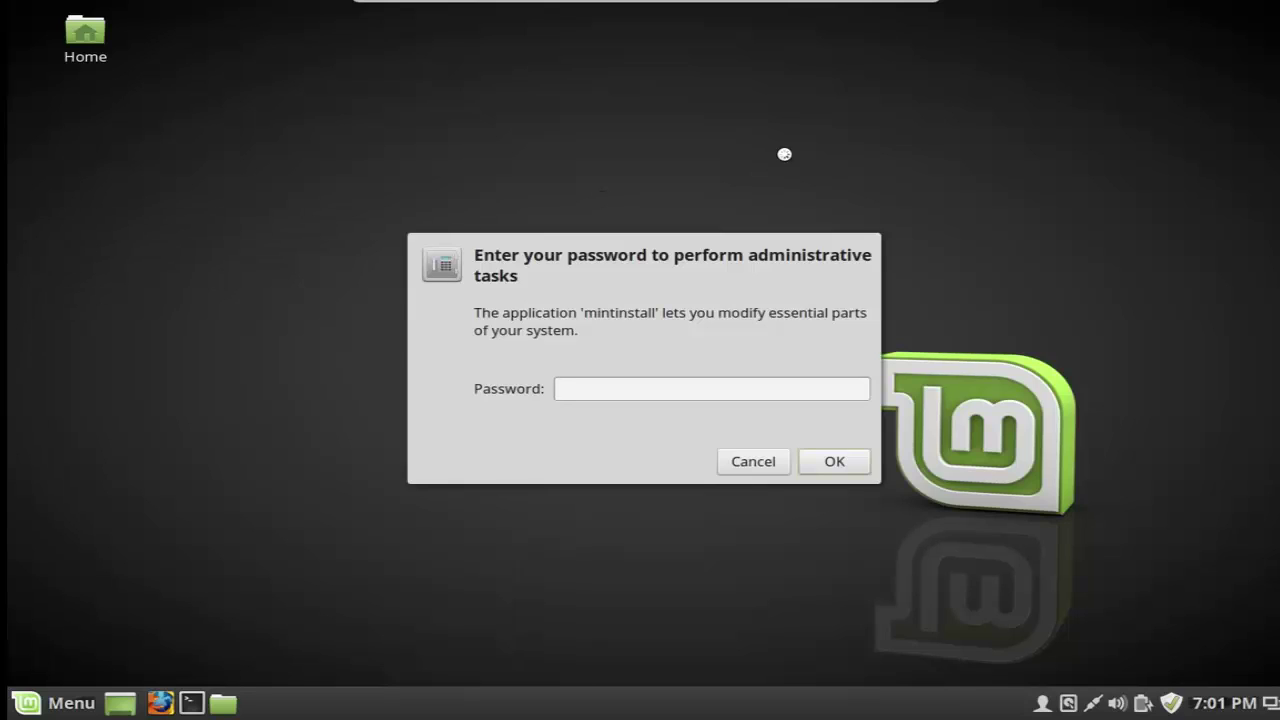
pyautogui.write('p•••••••')
pyautogui.press('Return')
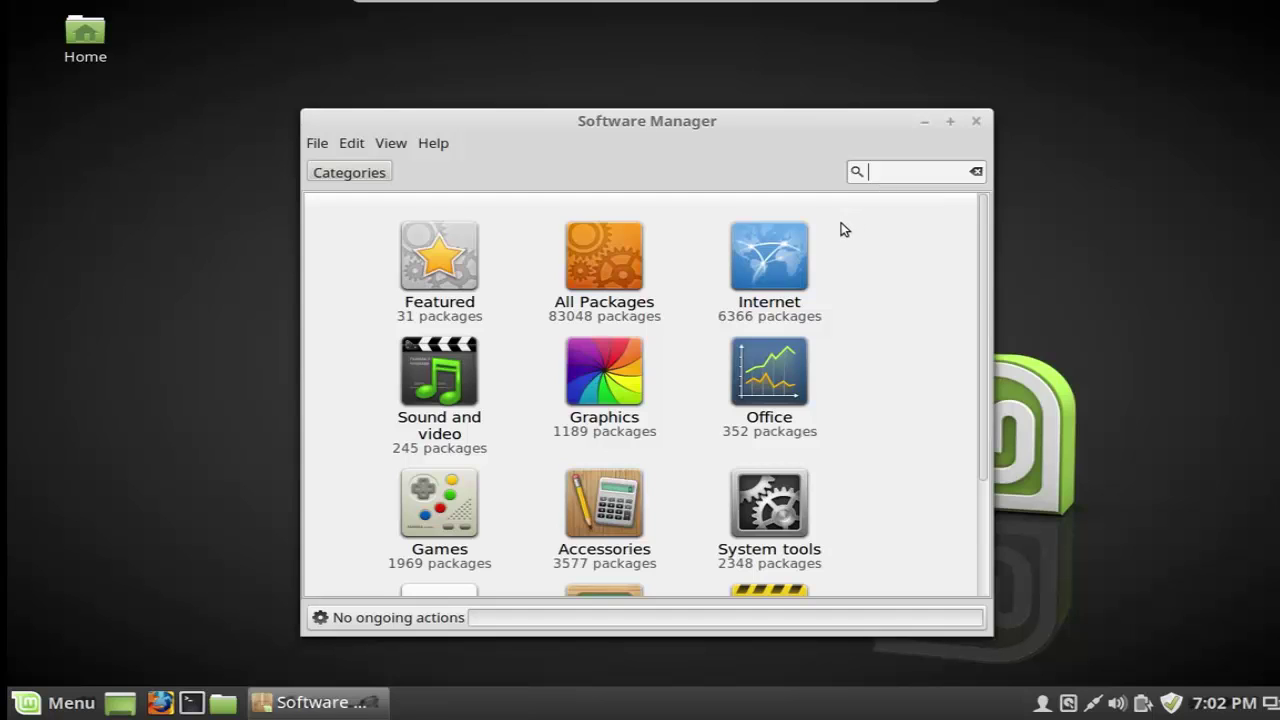
# Step: Look through the package categories in the Software Manager and close it
pyautogui.scroll(-3, 842, 229)
pyautogui.scroll(3, 846, 217)
pyautogui.click(977, 124)
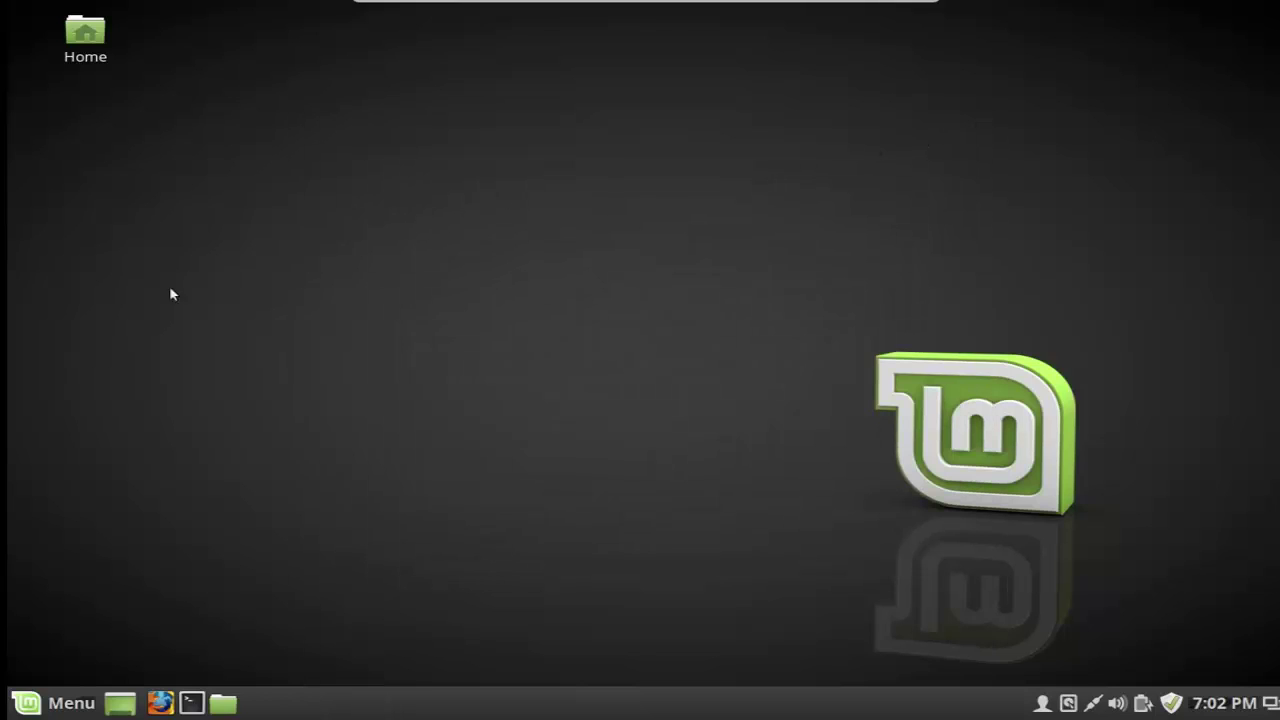
pyautogui.click(28, 702)
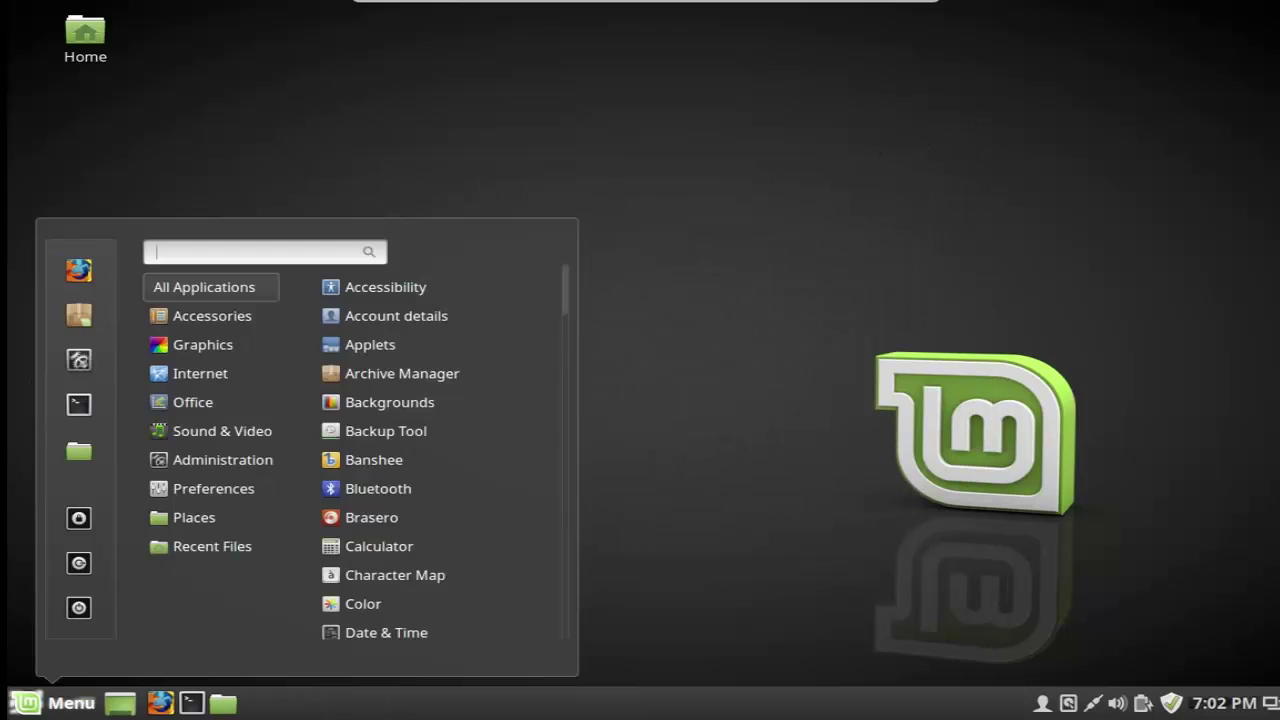
pyautogui.moveTo(160, 300)
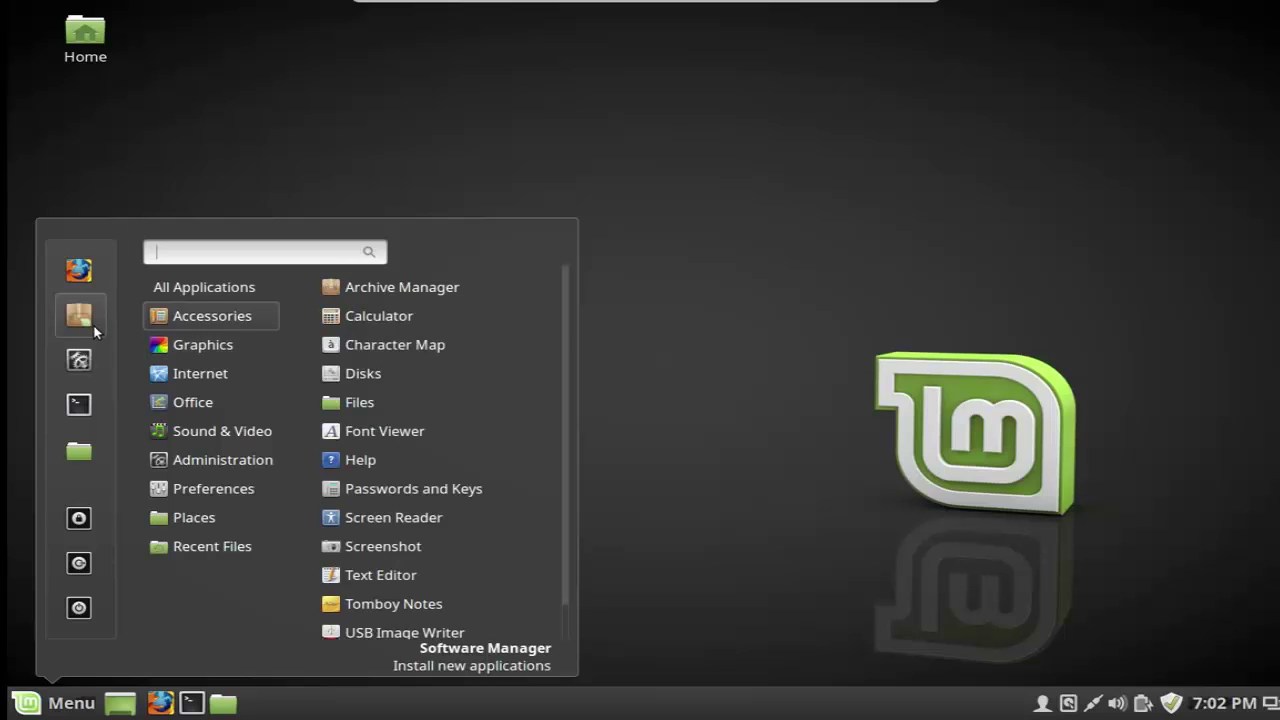
pyautogui.click(580, 180)
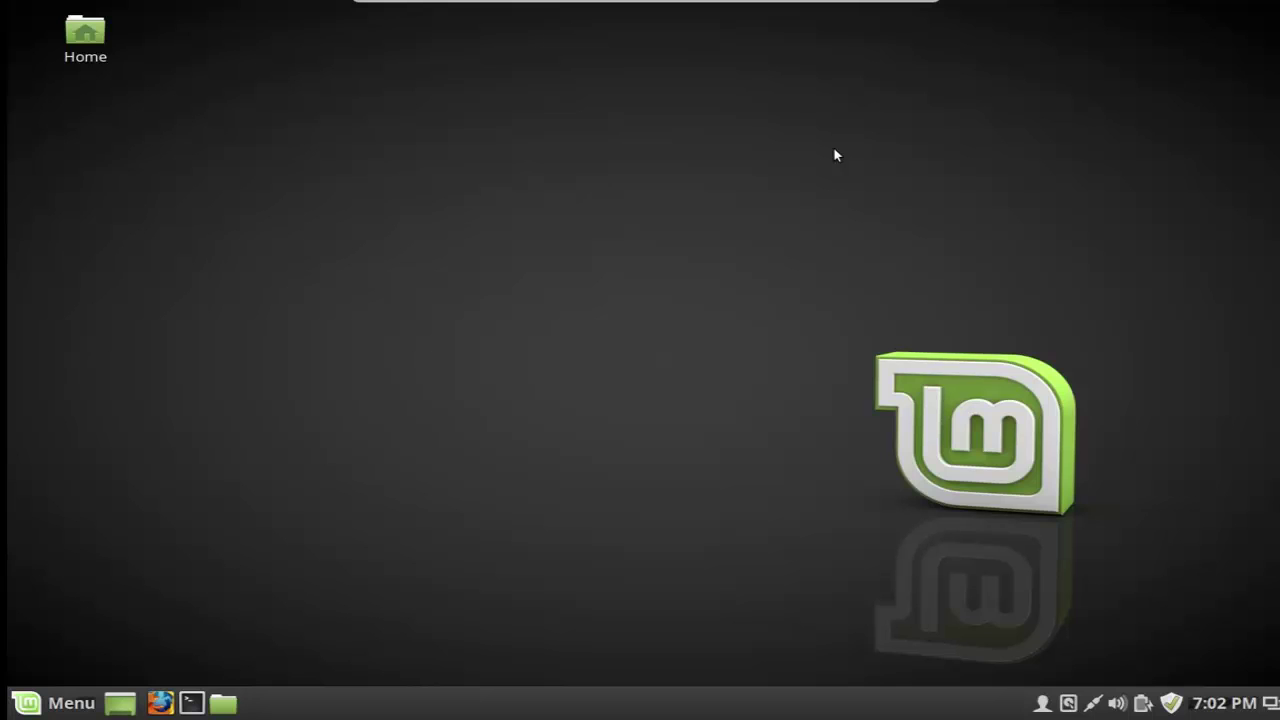
pyautogui.moveTo(666, 4)
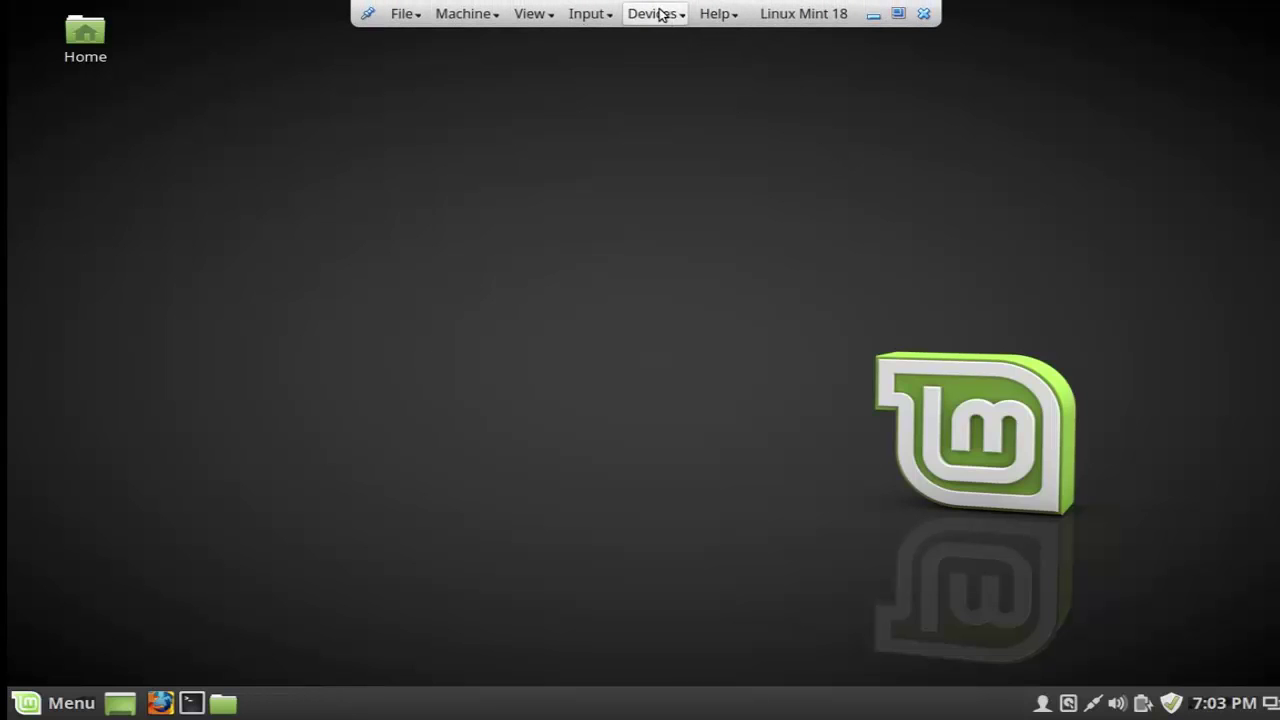
pyautogui.click(658, 14)
pyautogui.click(673, 341)
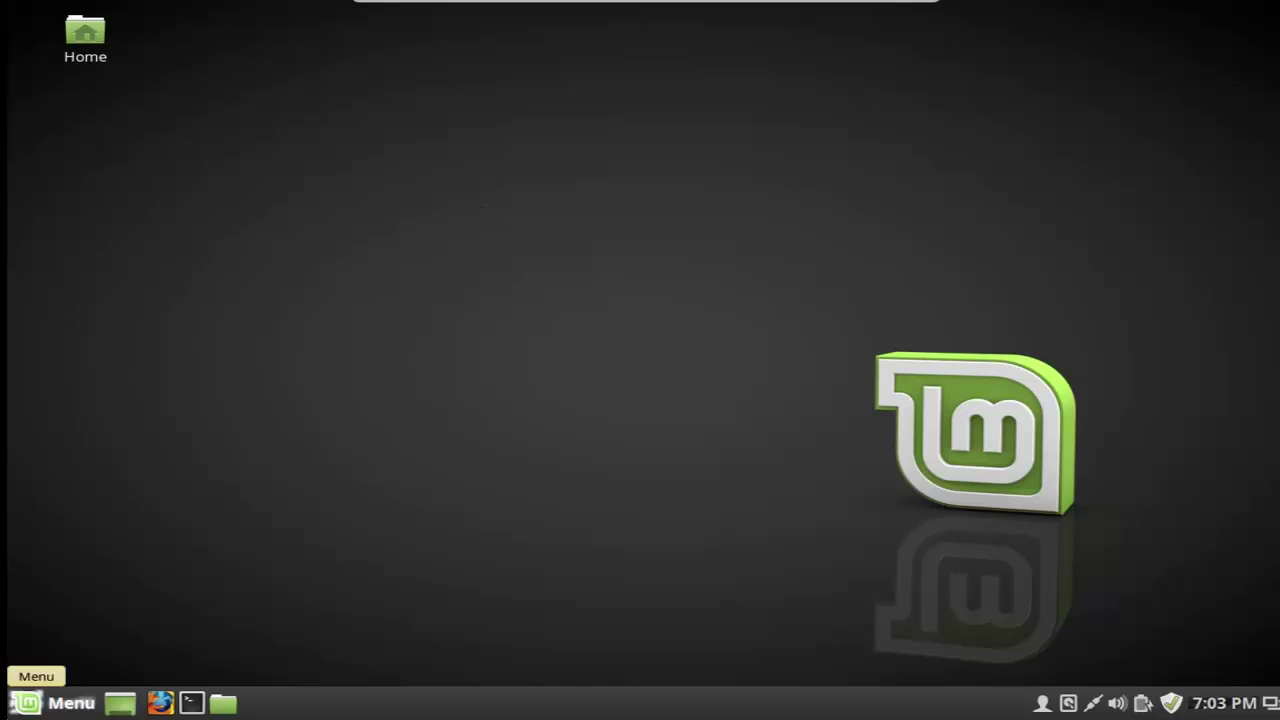
# Step: Shut down the Linux Mint system and confirm the shutdown
pyautogui.click(30, 702)
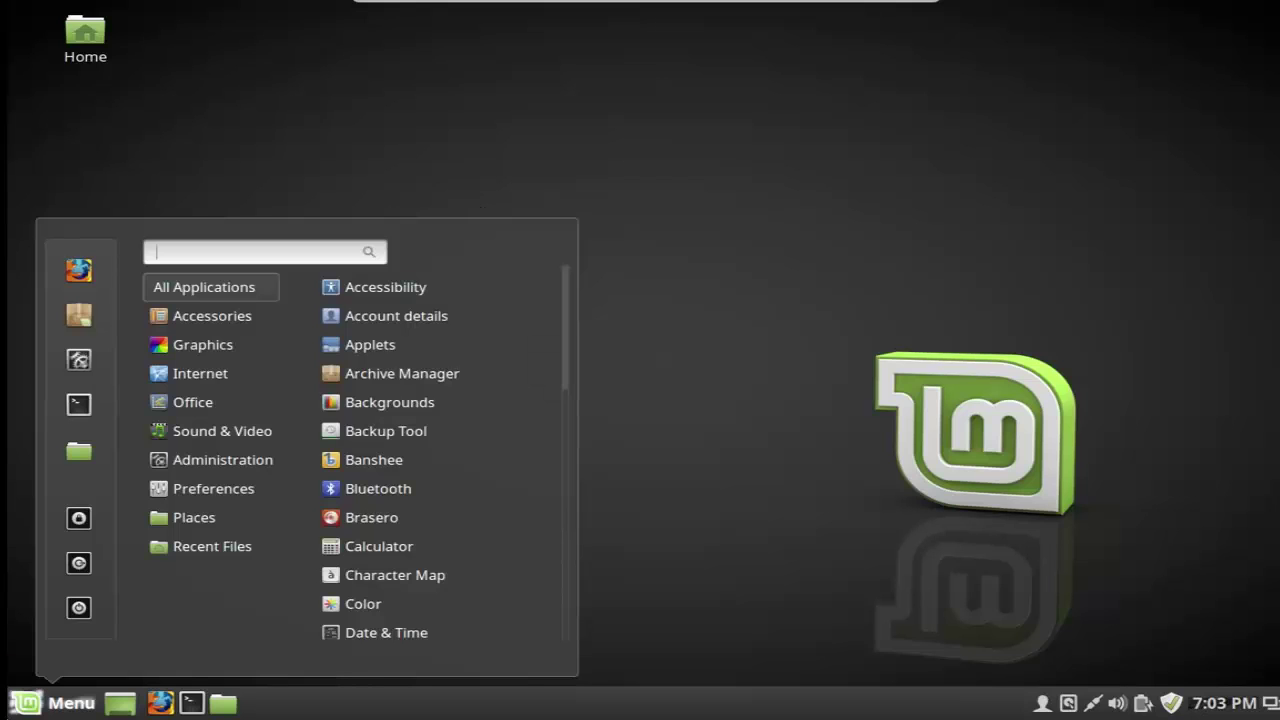
pyautogui.click(75, 614)
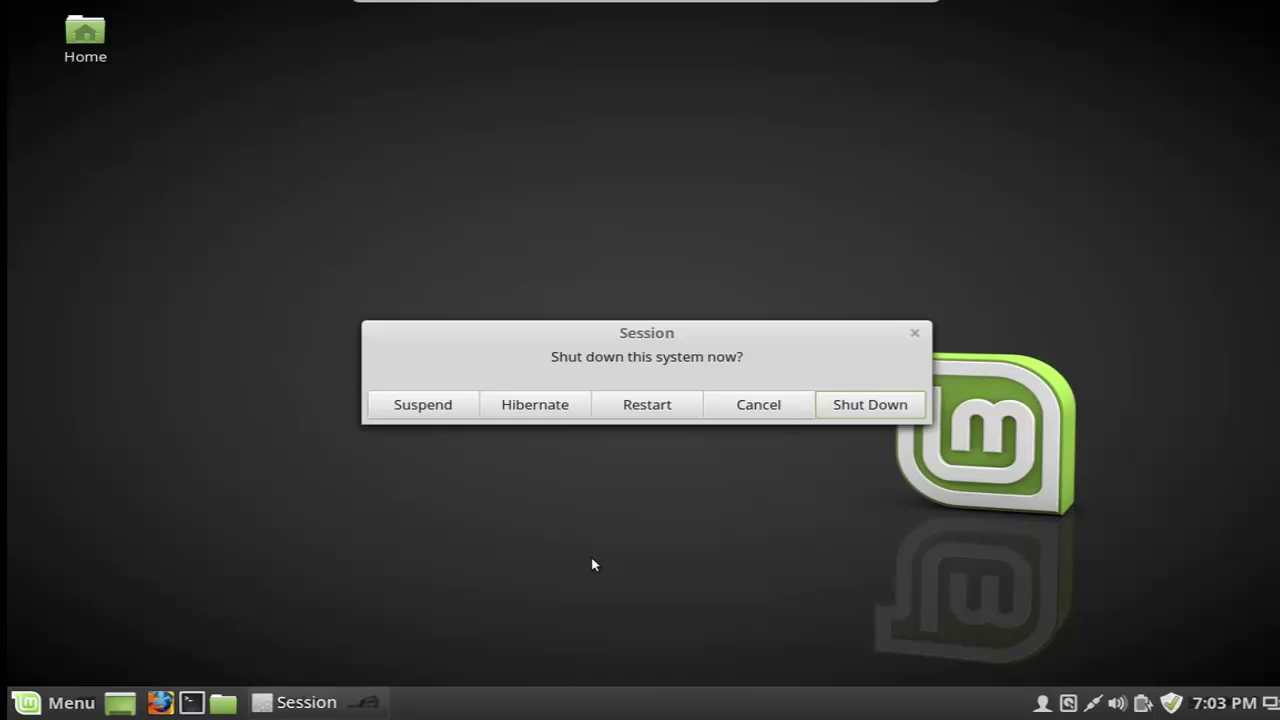
pyautogui.click(863, 412)
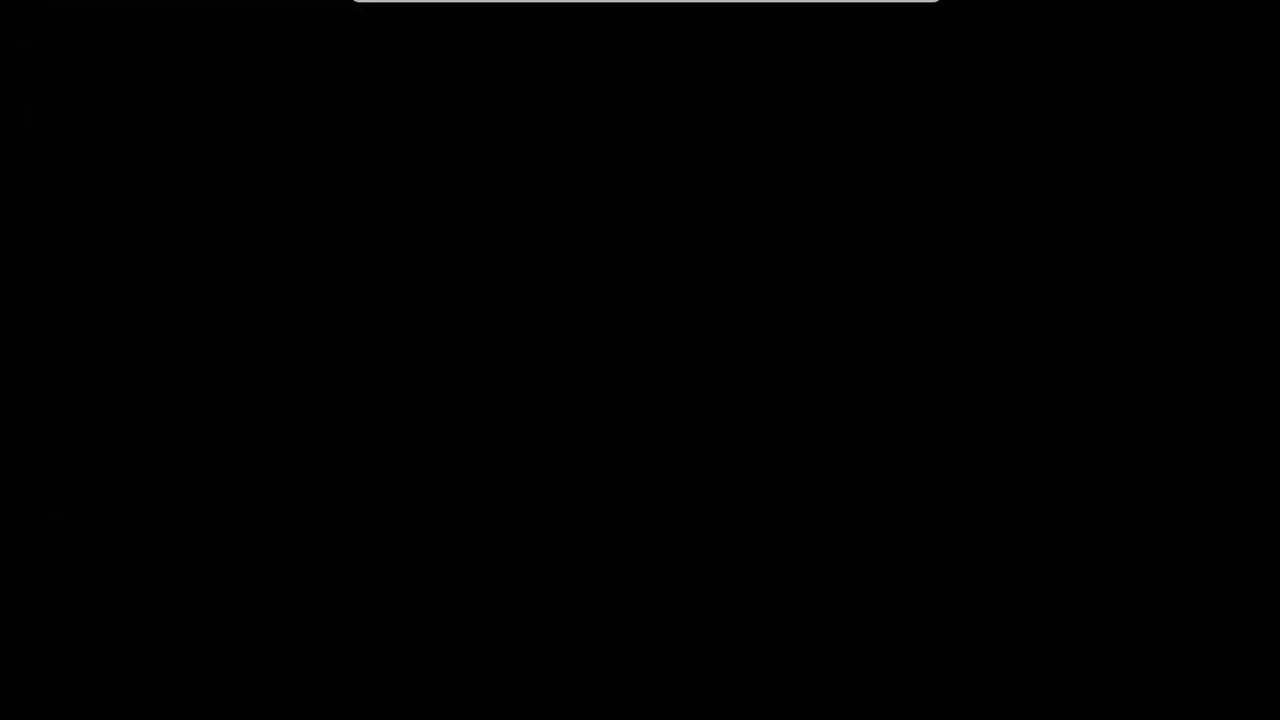